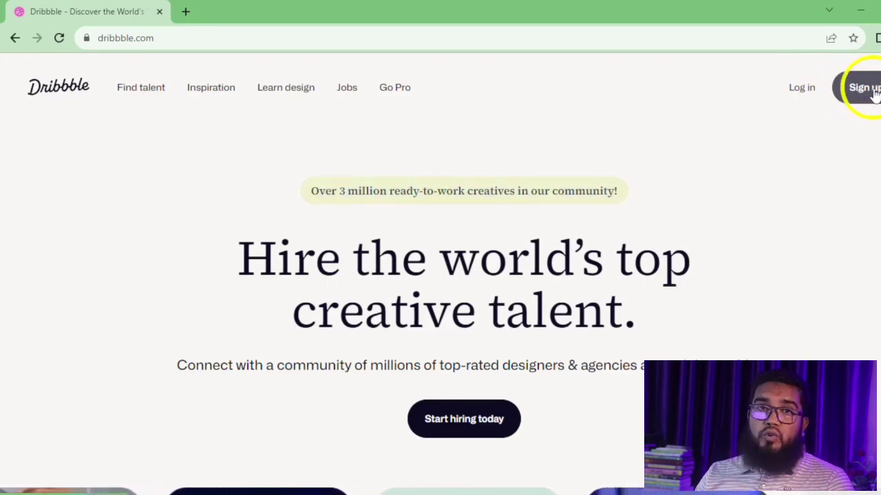
Open Dribbble's sign-up form for registering with an e-mail address
left_click(874, 94)
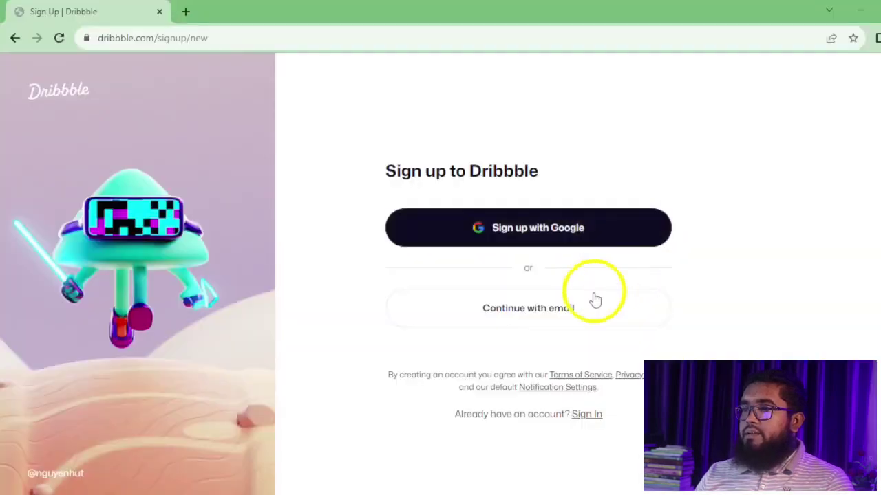
left_click(542, 315)
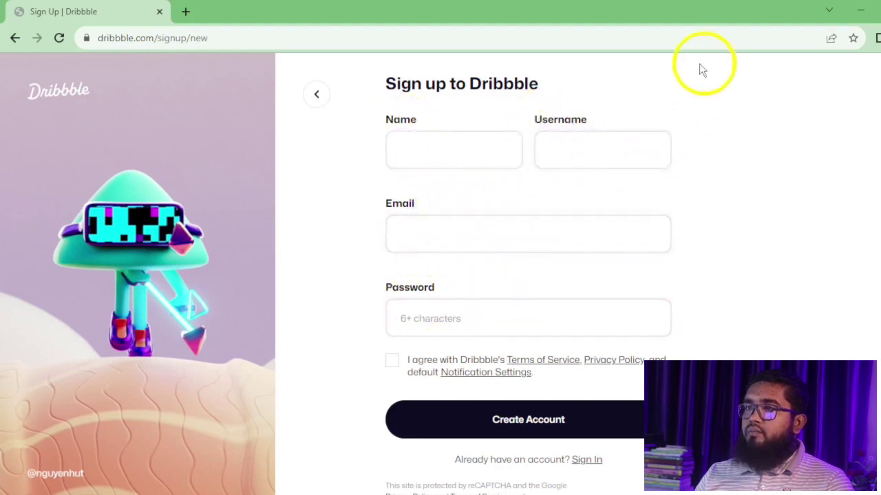
Copy the signed-in Google account's e-mail address from its account details in a new browser tab
left_click(186, 11)
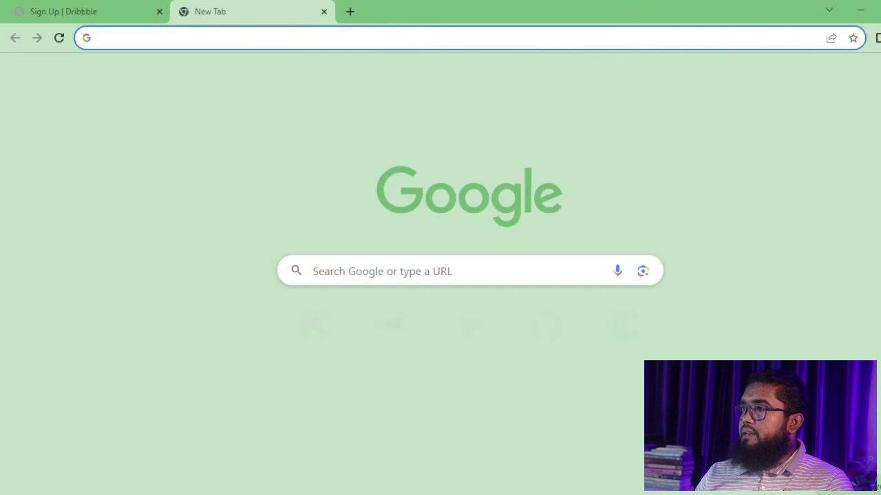
left_click(878, 74)
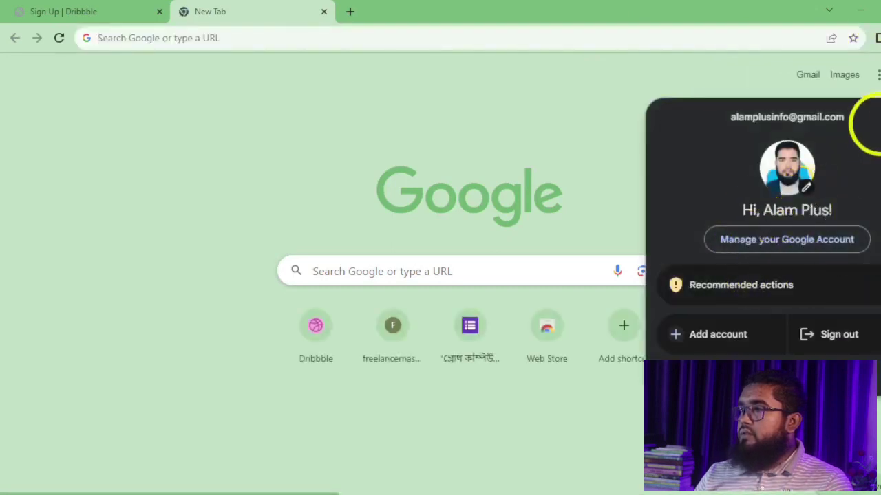
left_click(880, 119)
left_click(879, 74)
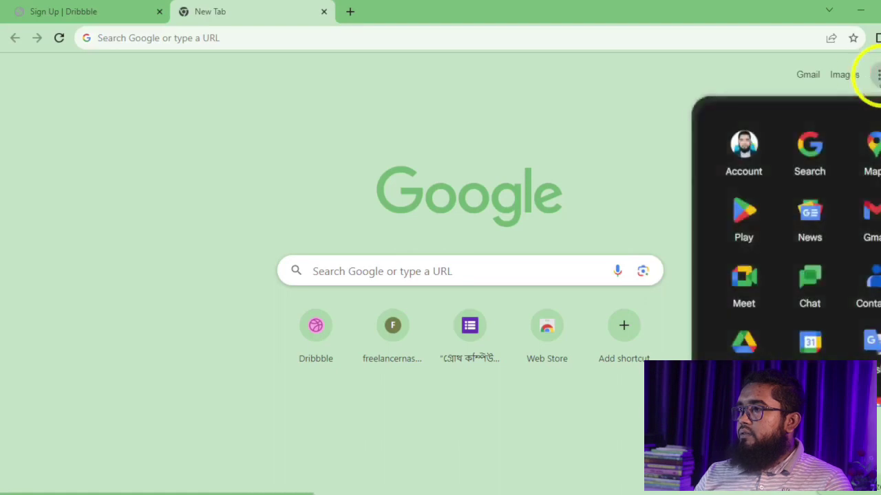
left_click(879, 73)
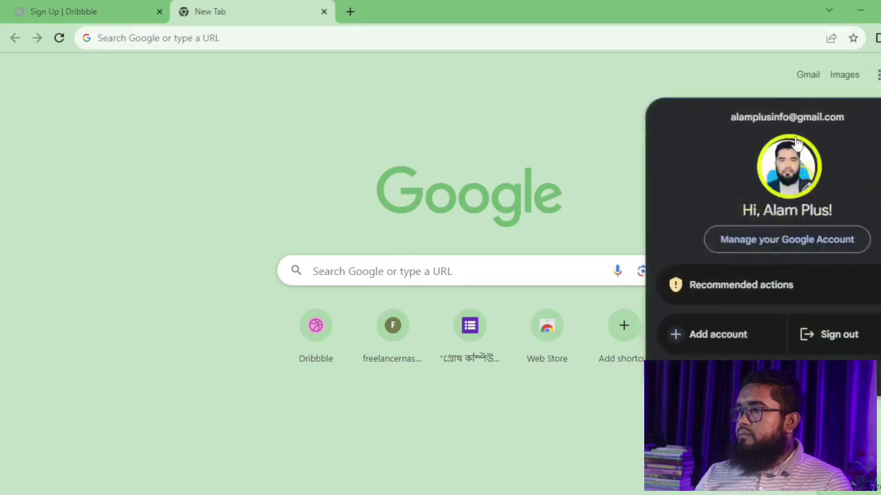
left_click_drag(731, 118, 834, 118)
right_click(834, 118)
left_click(813, 127)
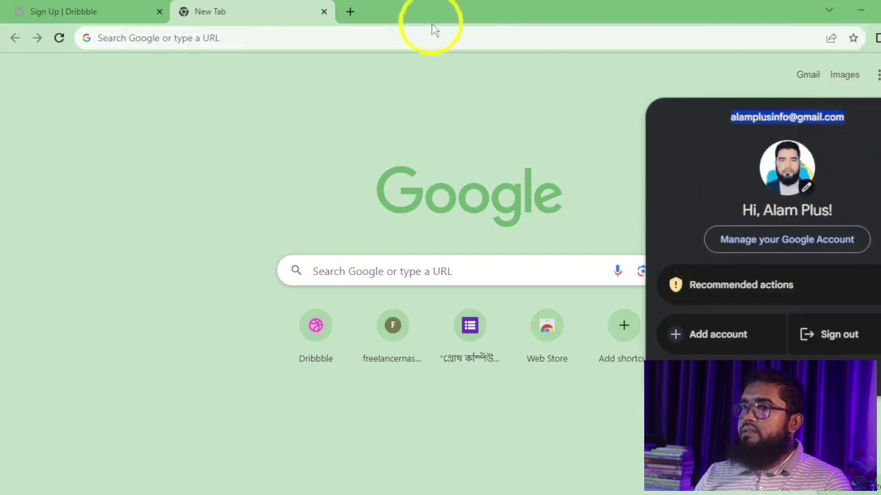
Return to the Dribbble sign-up page and paste the copied address as the account's e-mail
left_click(88, 15)
left_click(473, 144)
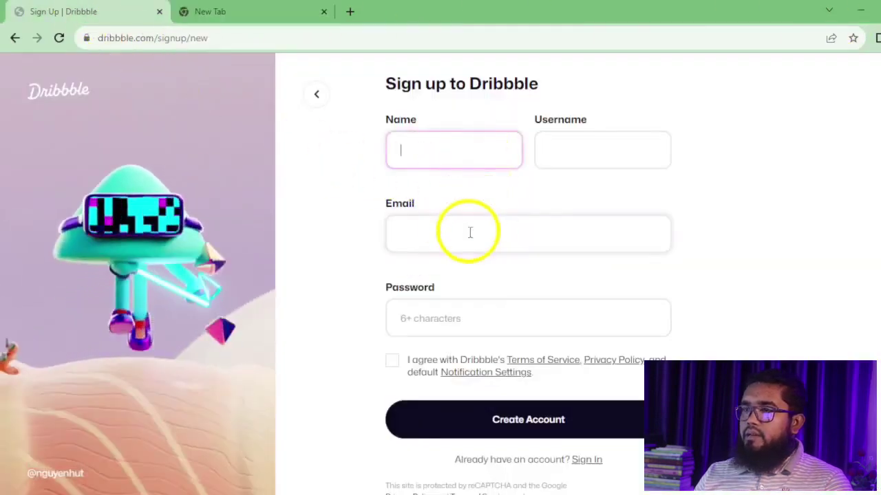
left_click(468, 235)
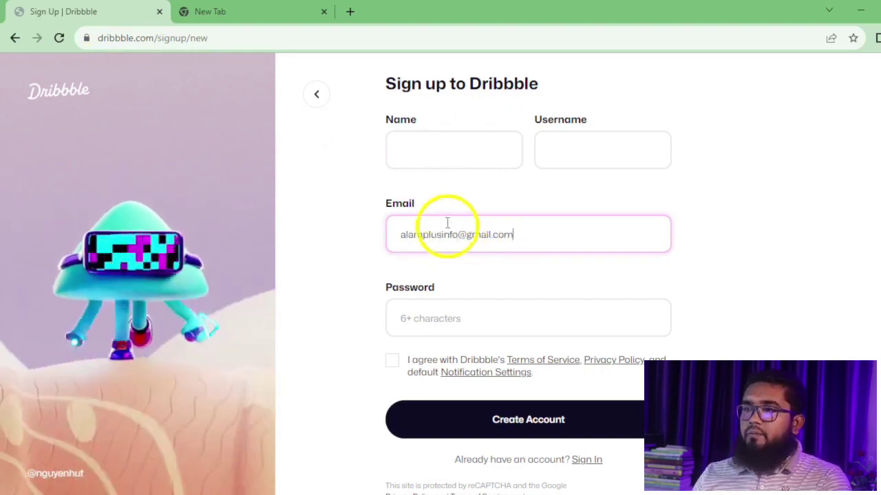
Enter the account holder's name and a username in the sign-up form
left_click(417, 149)
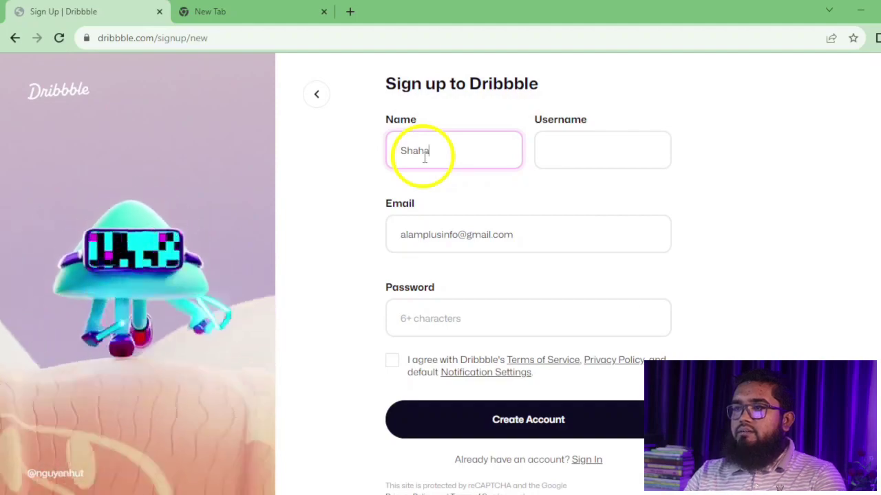
type("ShahaAlam")
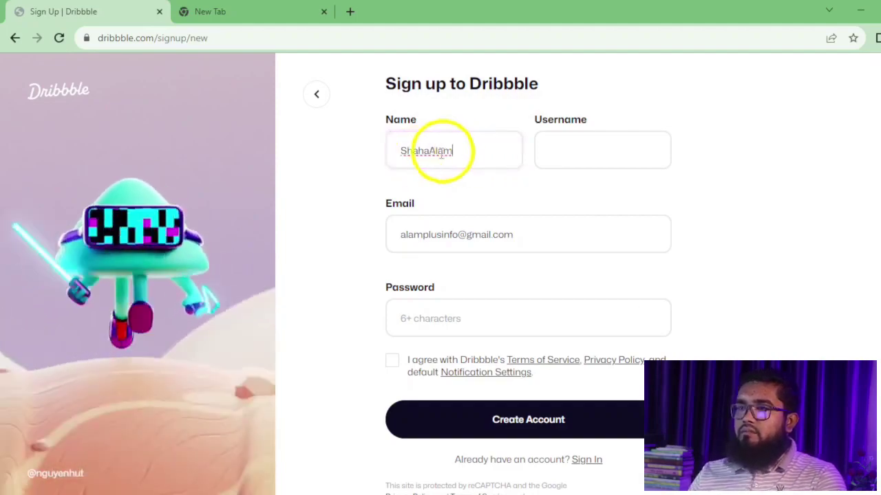
left_click_drag(454, 150, 379, 157)
left_click(590, 145)
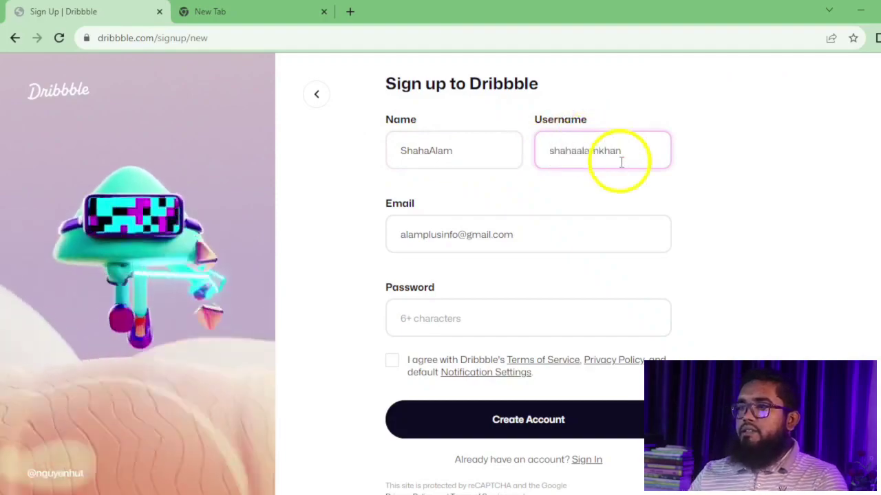
left_click(706, 193)
left_click(624, 151)
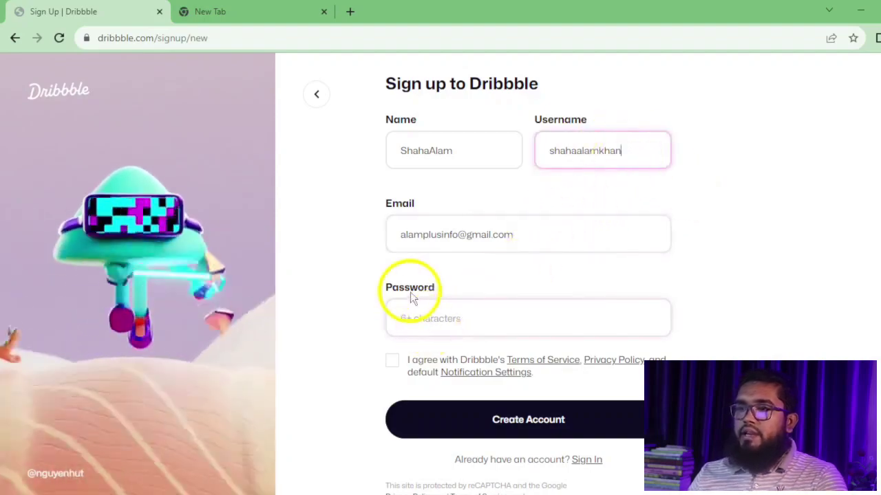
Enter a self-chosen account password in the sign-up form instead of the suggested strong password
left_click(465, 325)
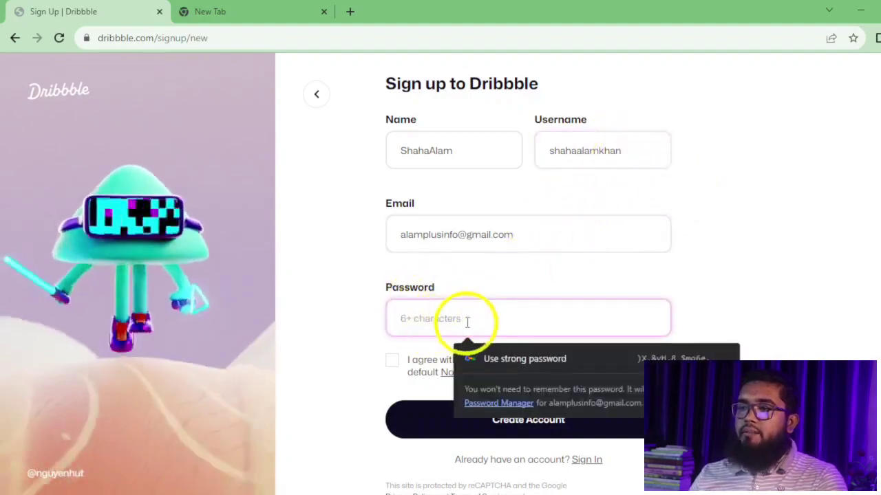
left_click(452, 316)
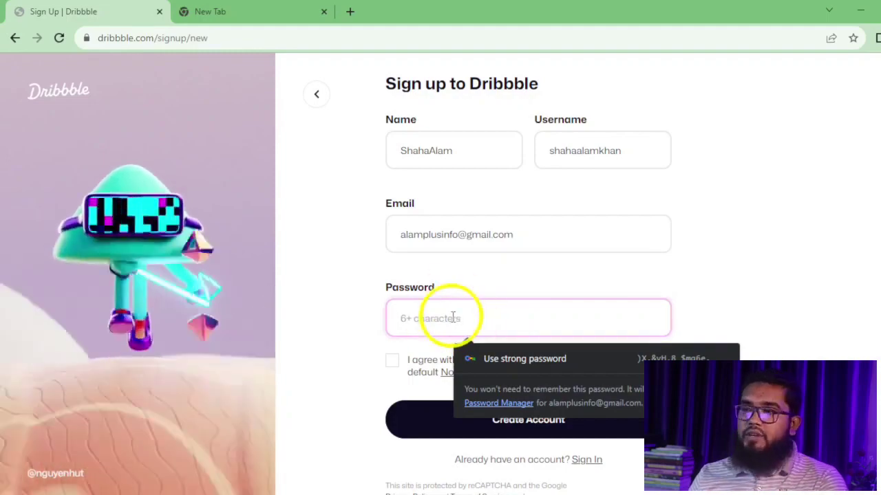
left_click(451, 317)
left_click(465, 269)
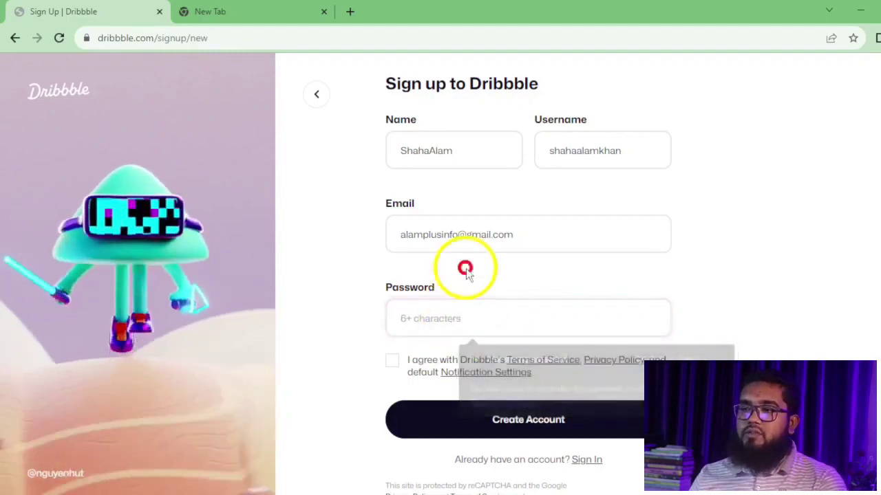
left_click(467, 318)
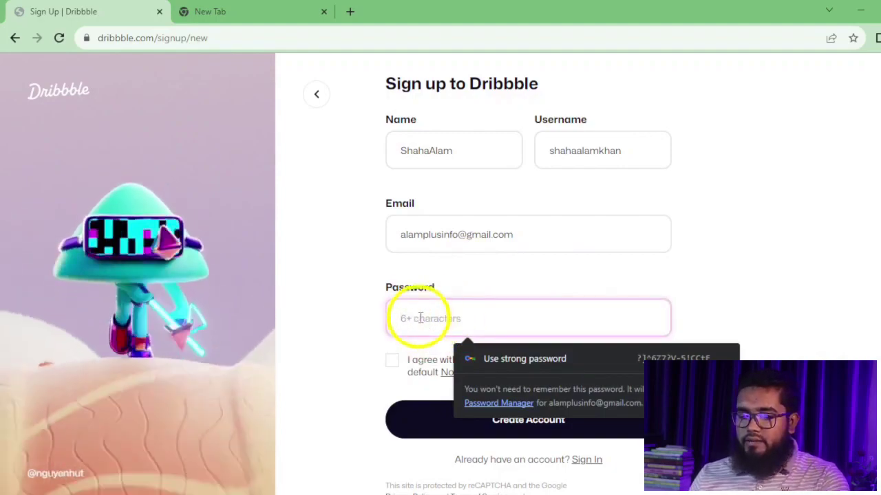
left_click(450, 319)
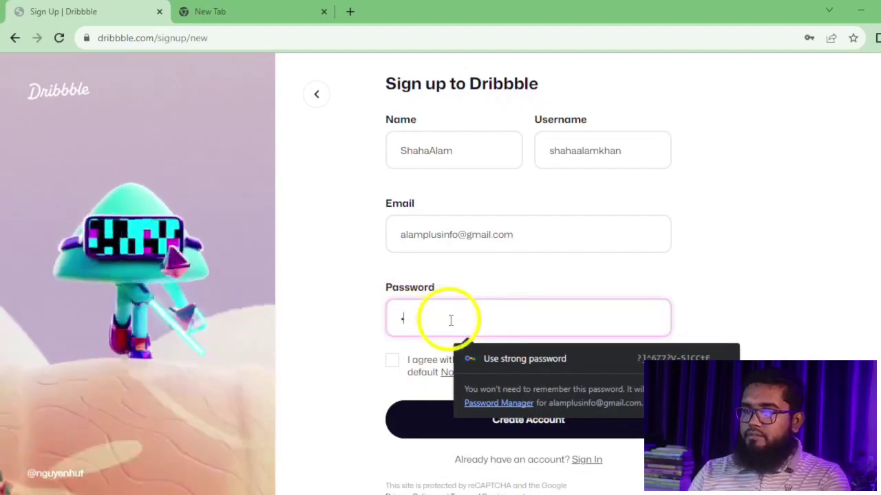
left_click(392, 361)
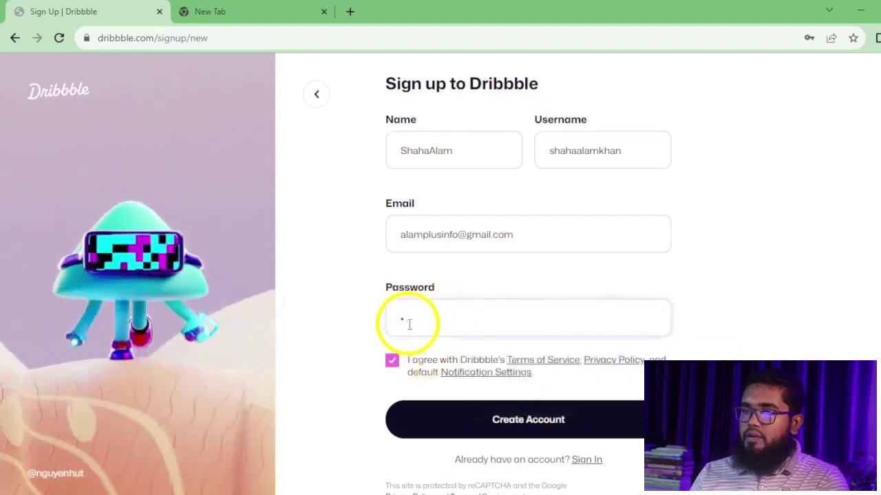
left_click(414, 319)
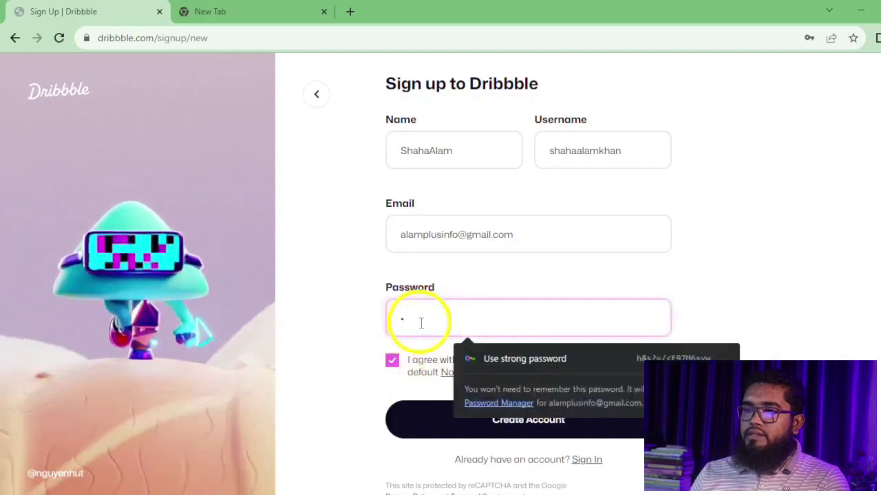
left_click(391, 360)
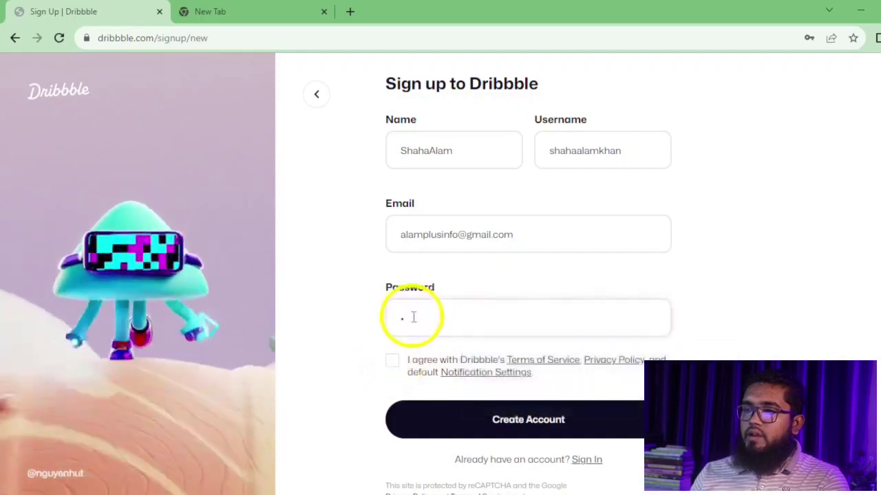
left_click(406, 319)
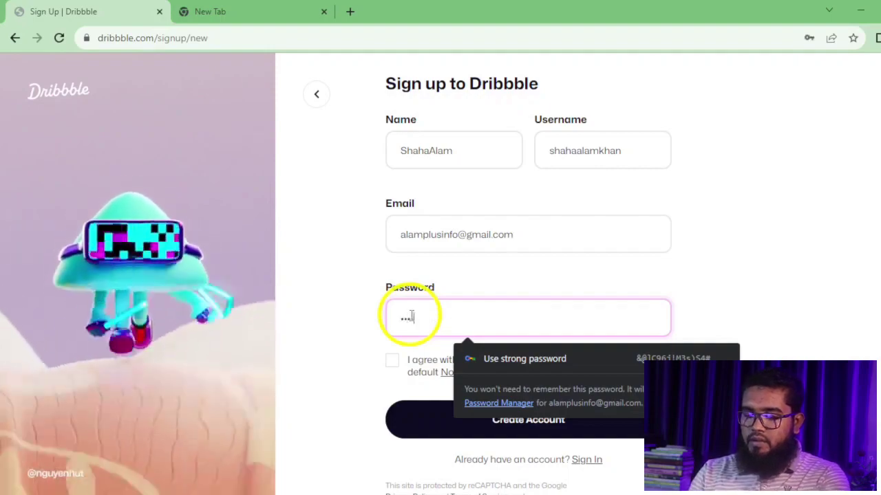
type("***")
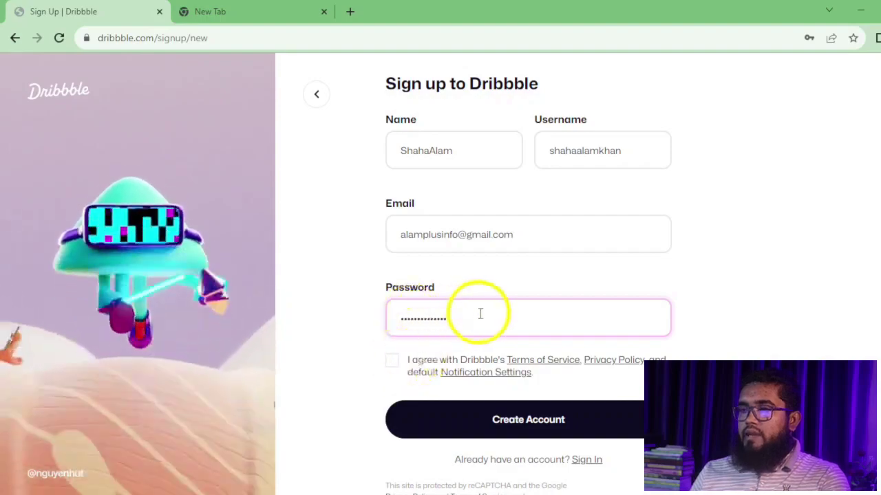
left_click_drag(477, 310, 404, 335)
Agree to the Terms of Service, Privacy Policy and default Notification Settings, and submit the account creation
left_click(392, 361)
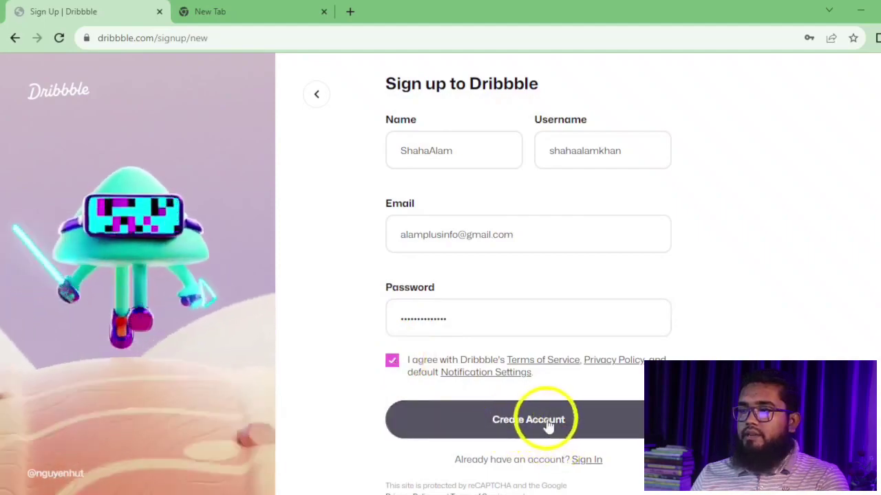
left_click(548, 425)
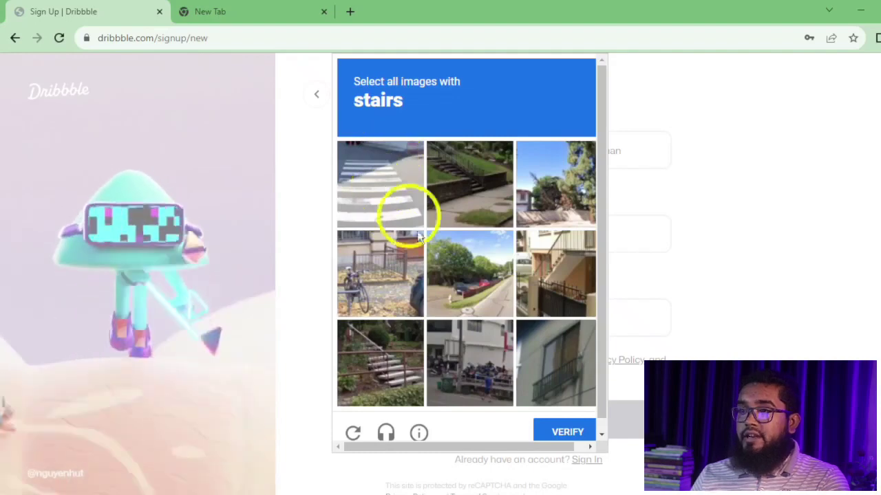
Complete the image verification by selecting only the pictures with stairs and submitting the selection
left_click(393, 358)
left_click(572, 381)
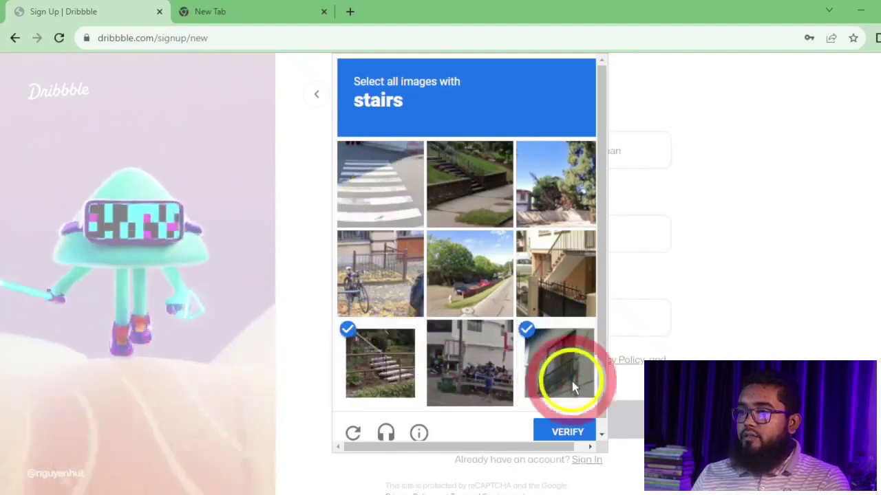
left_click(560, 345)
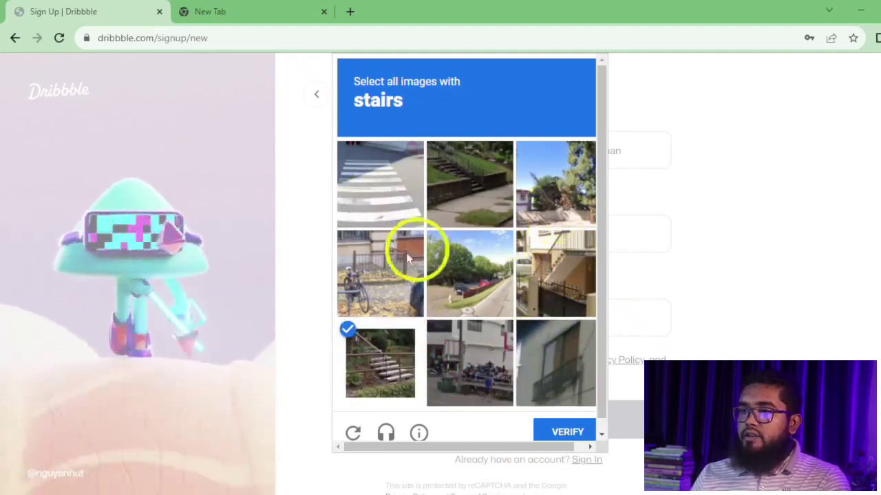
left_click(479, 180)
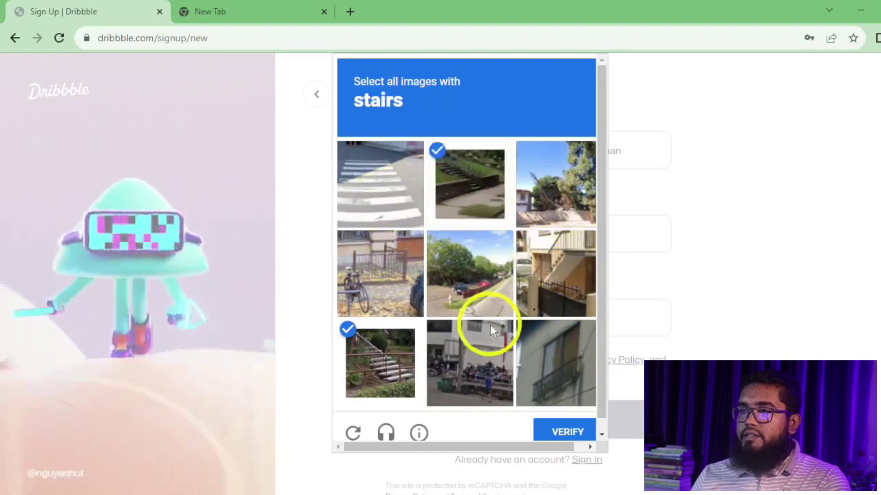
left_click(550, 278)
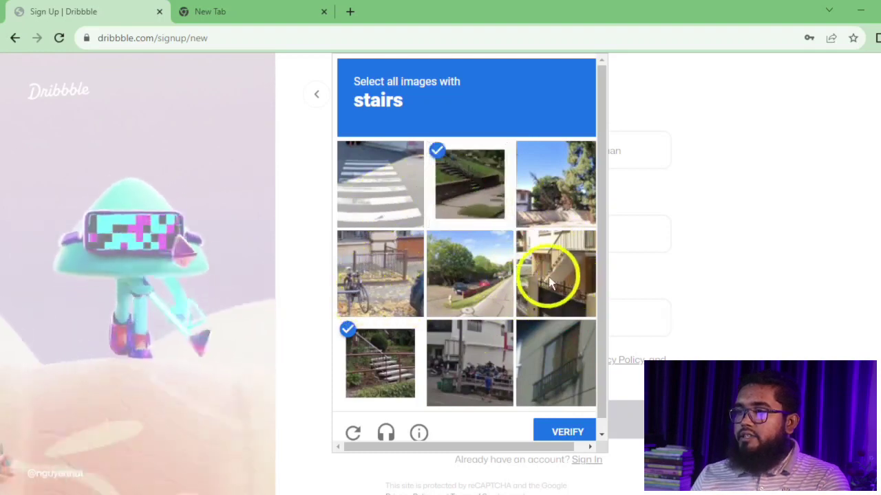
left_click(560, 433)
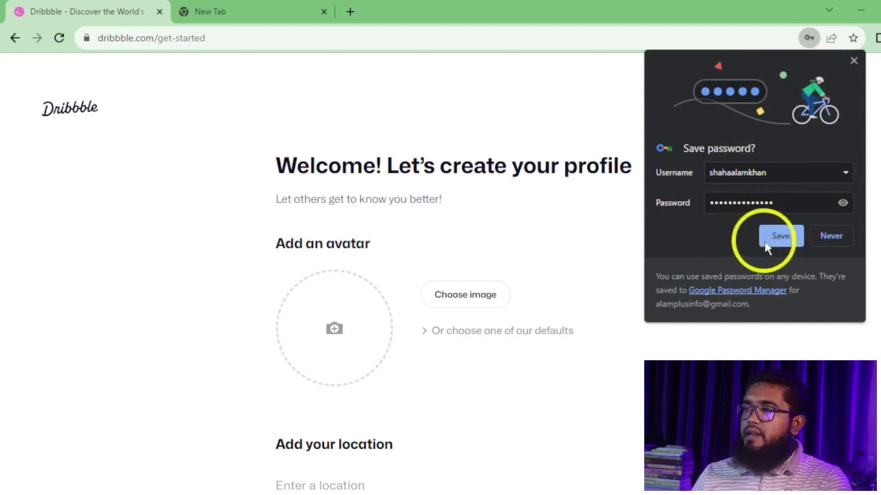
Save the new account's login in the browser's password manager and dismiss the notice on the profile page
left_click(783, 238)
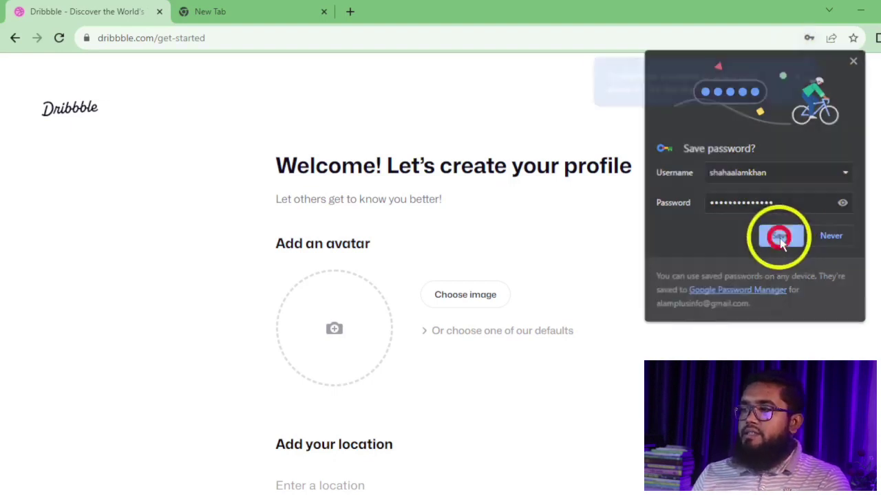
left_click(801, 77)
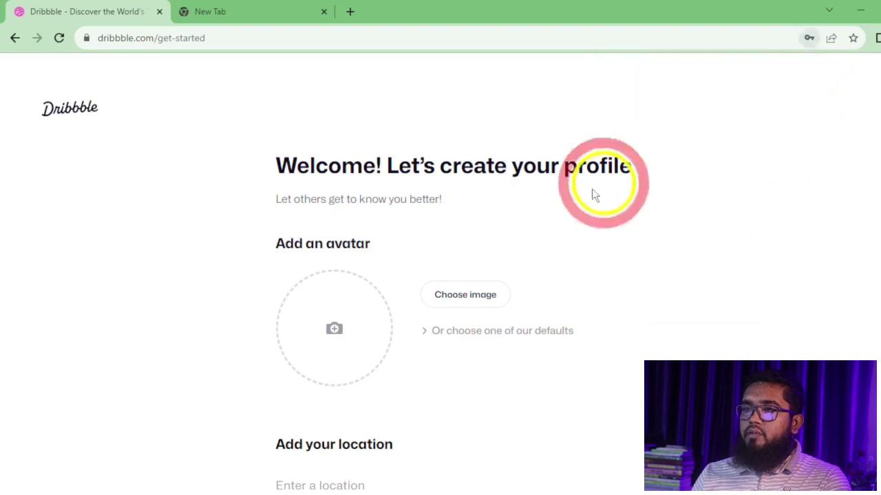
left_click_drag(279, 167, 630, 172)
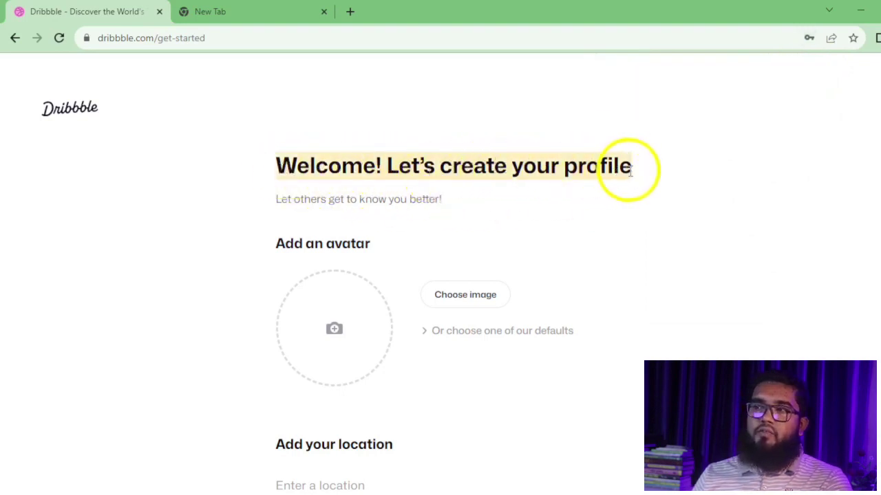
left_click(478, 171)
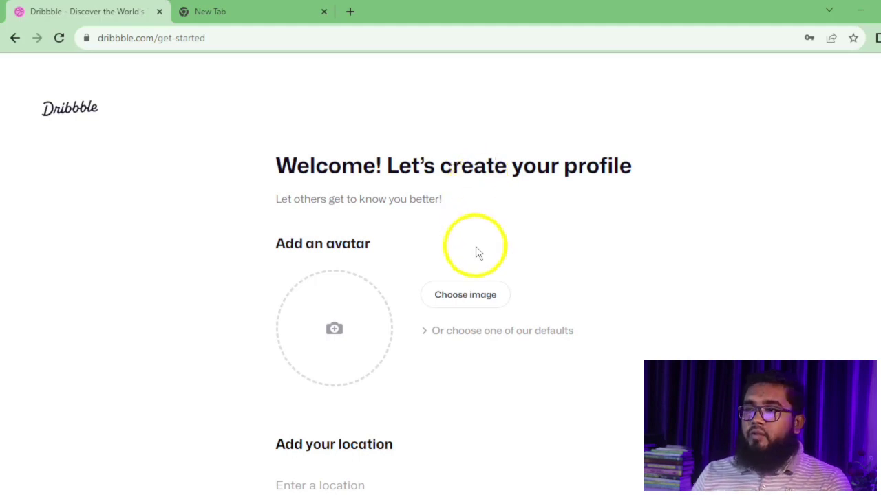
scroll(476, 247, "down", 1)
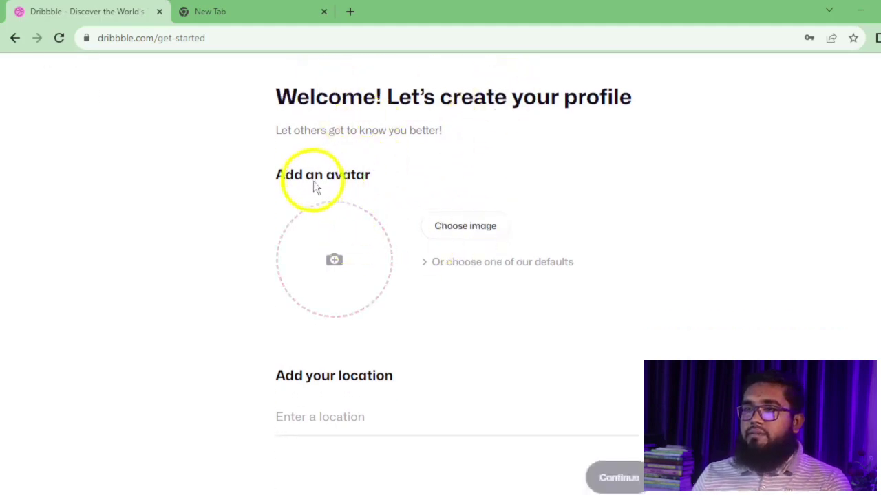
Set the profile avatar to the image WhatsApp_Image_2023-08-05_at_7.38.41_PM__1_-removebg-preview from the Downloads folder
left_click_drag(291, 183, 371, 175)
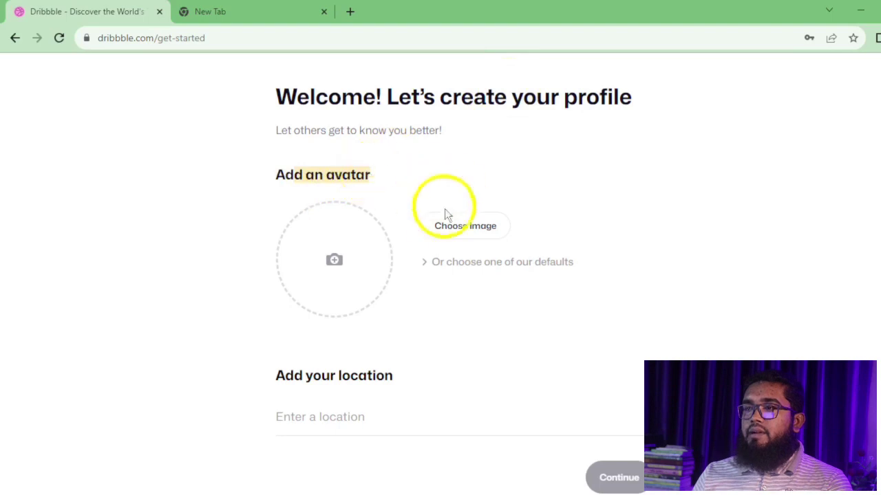
scroll(504, 235, "down", 1)
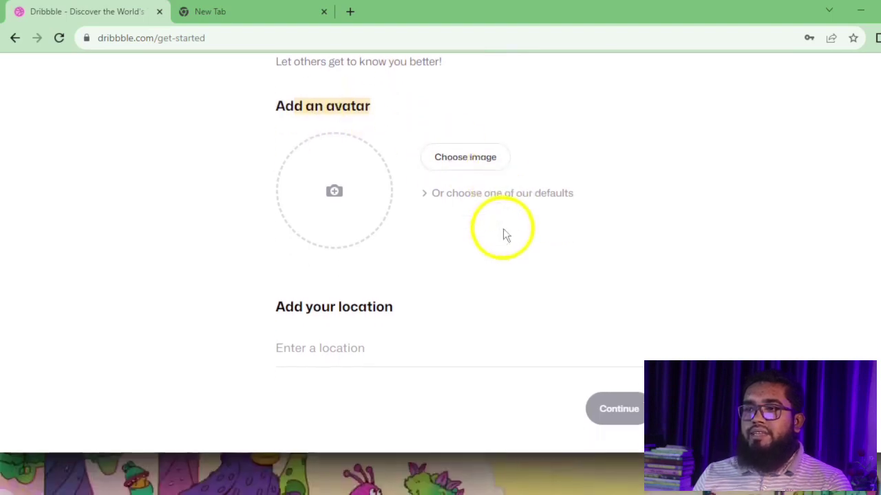
left_click_drag(275, 307, 477, 334)
scroll(477, 334, "down", 1)
scroll(399, 289, "up", 2)
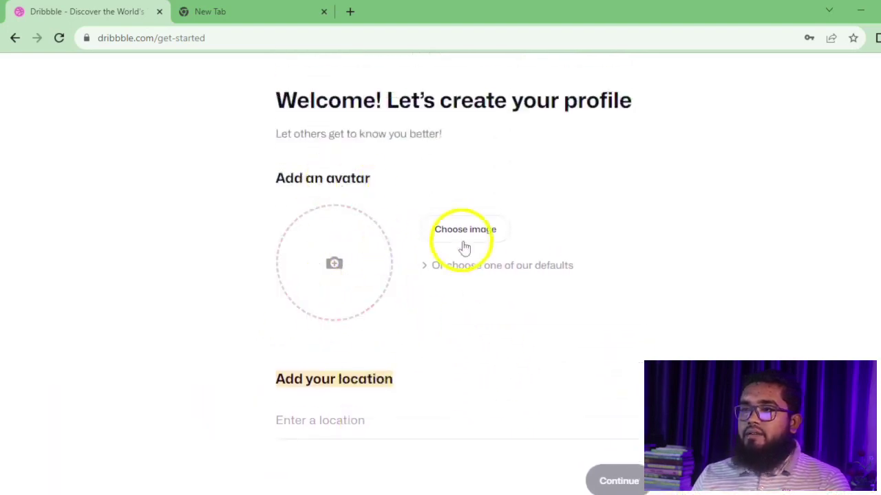
left_click(507, 234)
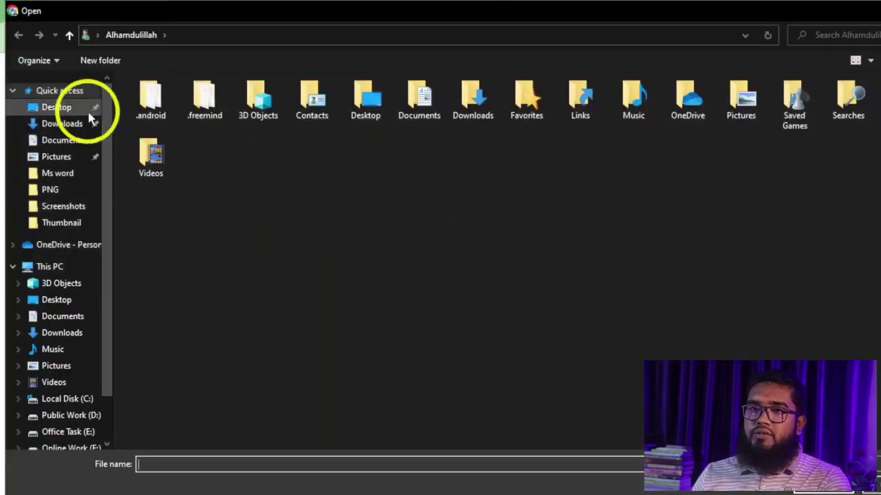
left_click(64, 125)
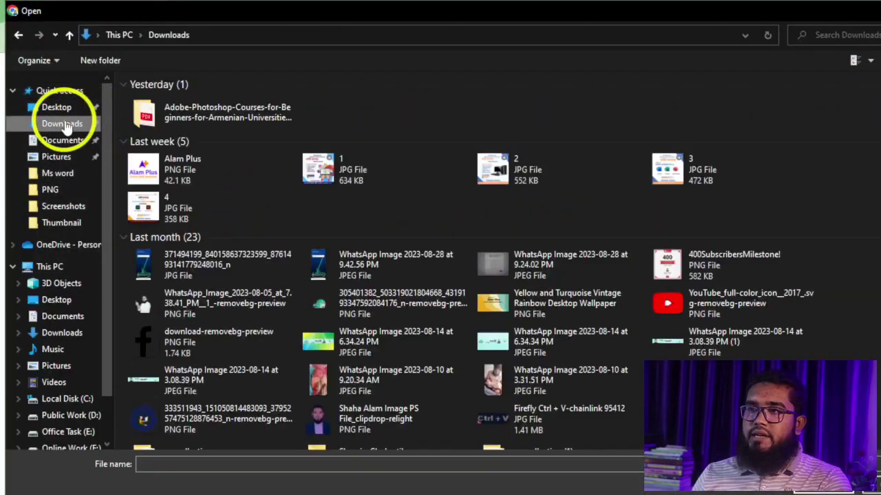
left_click(149, 306)
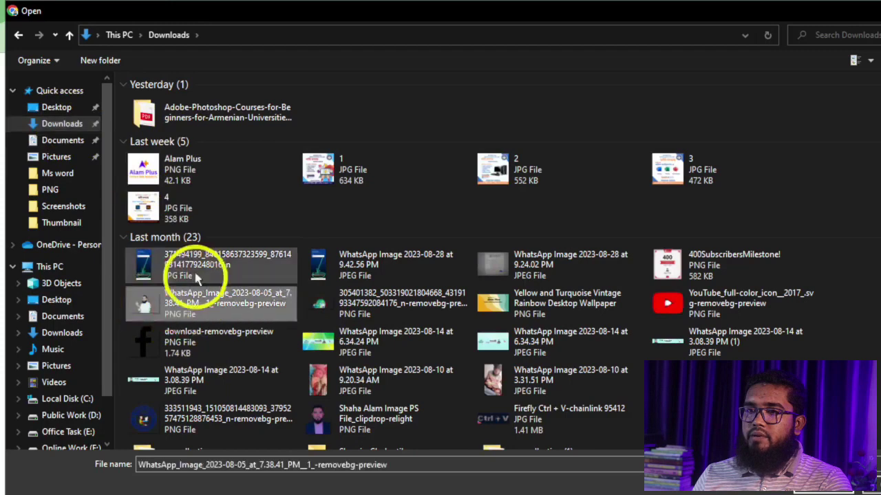
left_click(825, 485)
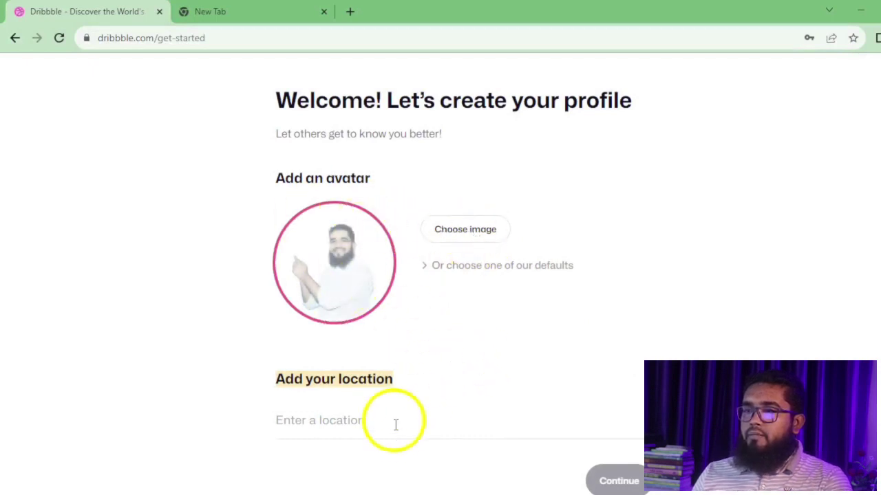
Set the profile location to Bangladesh and continue to the hiring question
left_click(366, 426)
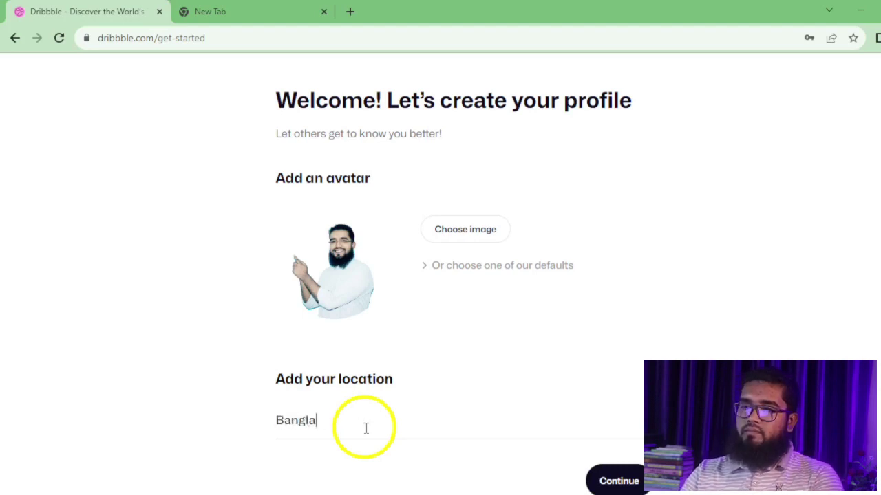
scroll(511, 289, "down", 1)
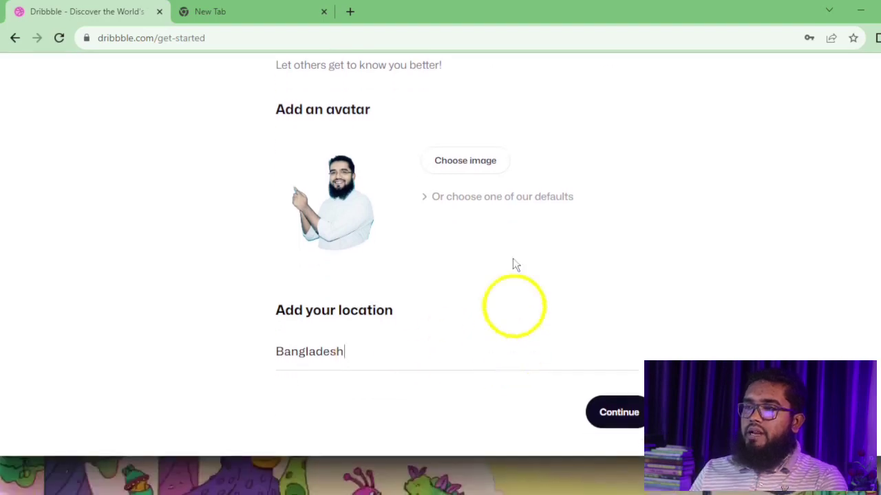
scroll(440, 152, "up", 1)
scroll(562, 303, "down", 1)
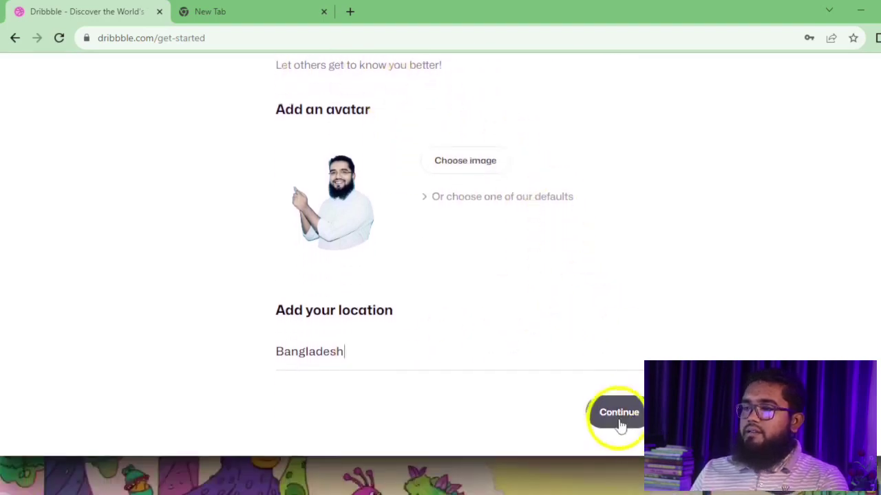
left_click(617, 415)
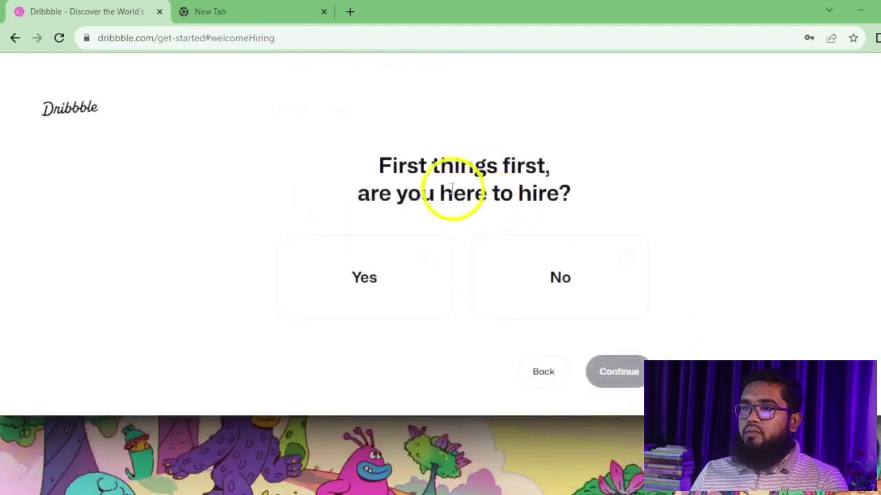
Answer No to being here to hire and Yes to being a designer, continuing after each question
left_click_drag(393, 165, 575, 198)
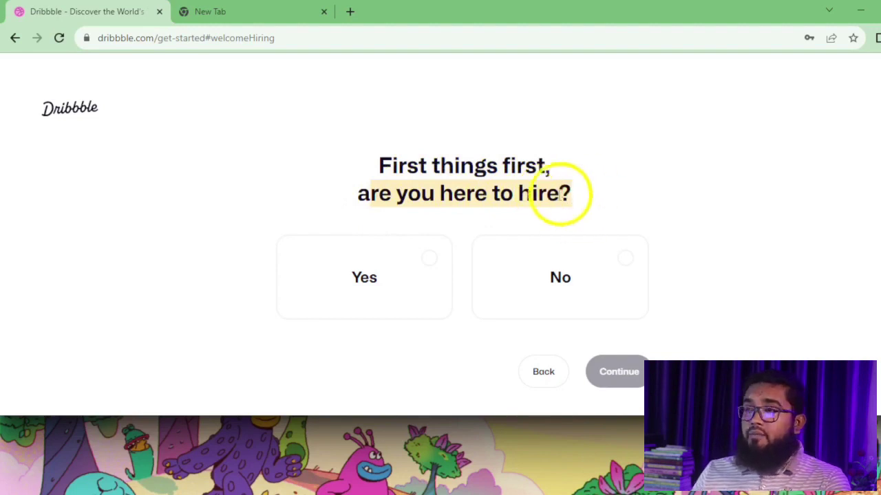
left_click(531, 193)
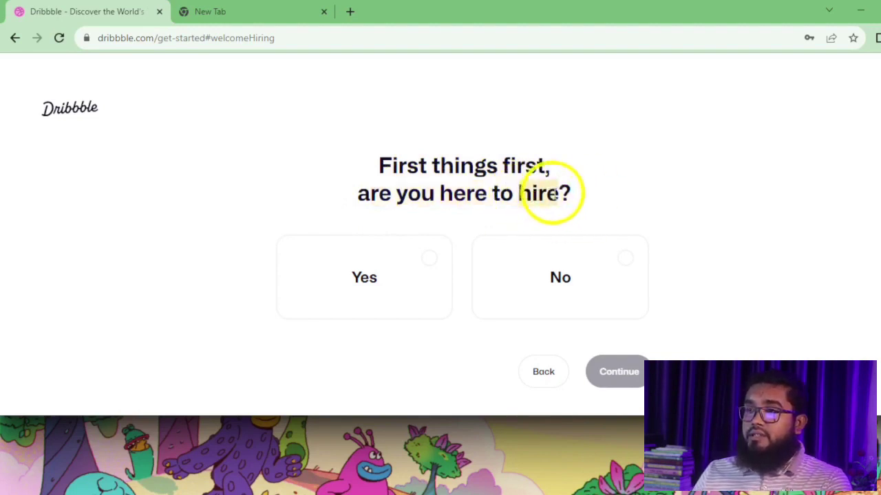
double_click(540, 194)
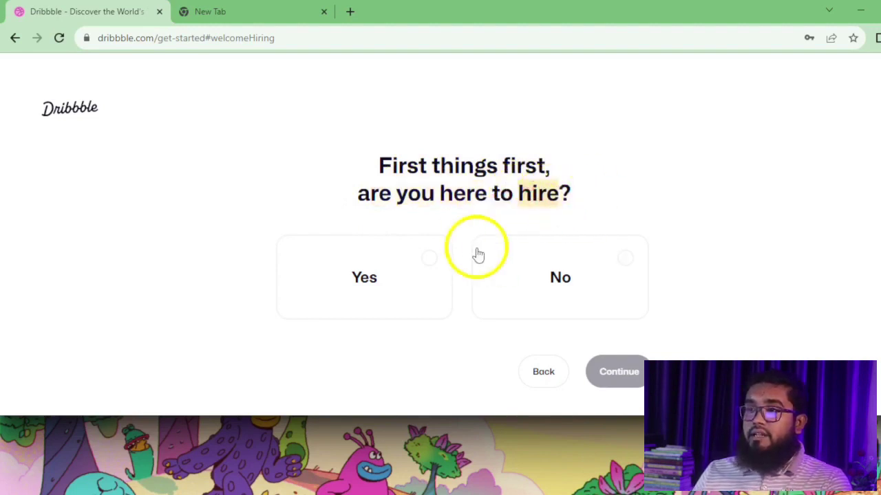
left_click(627, 267)
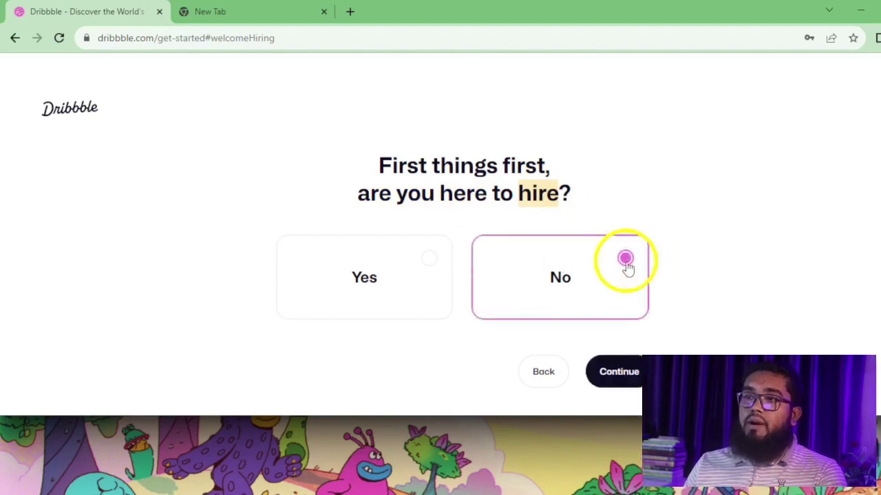
left_click(619, 372)
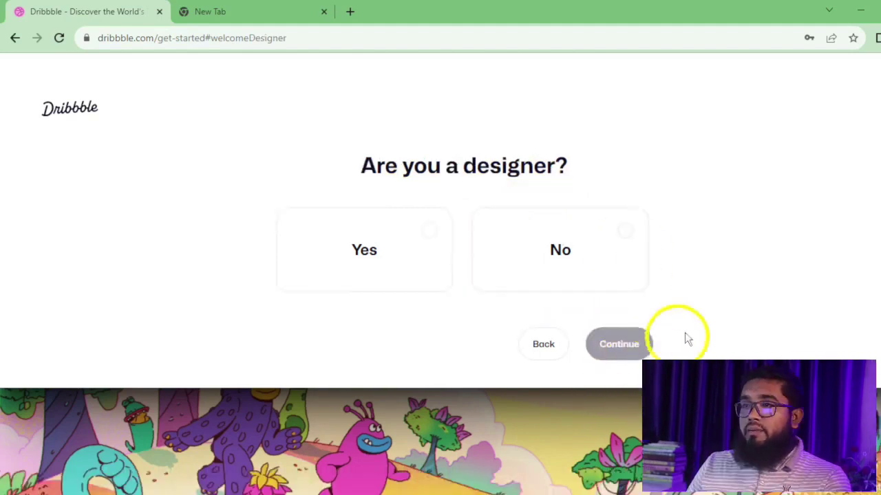
left_click(430, 234)
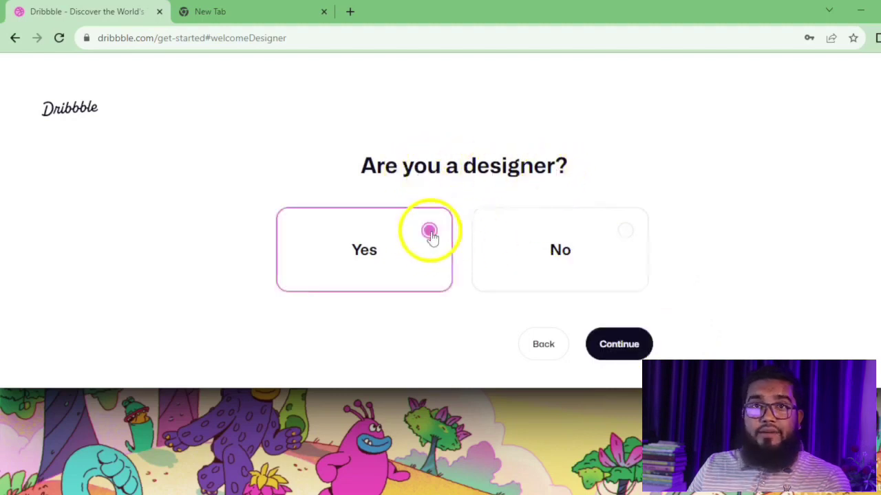
left_click(611, 345)
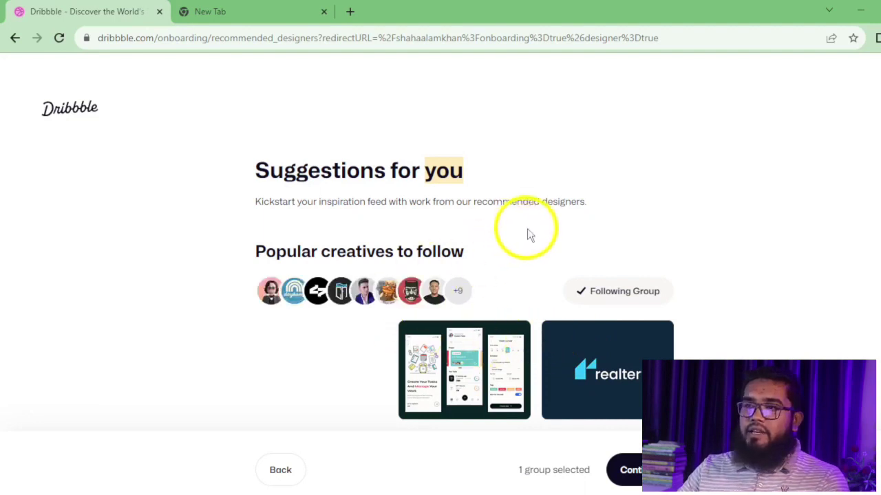
Review the suggested groups, keep following the popular creatives group, and continue through the welcome message to the new profile
scroll(575, 234, "down", 3)
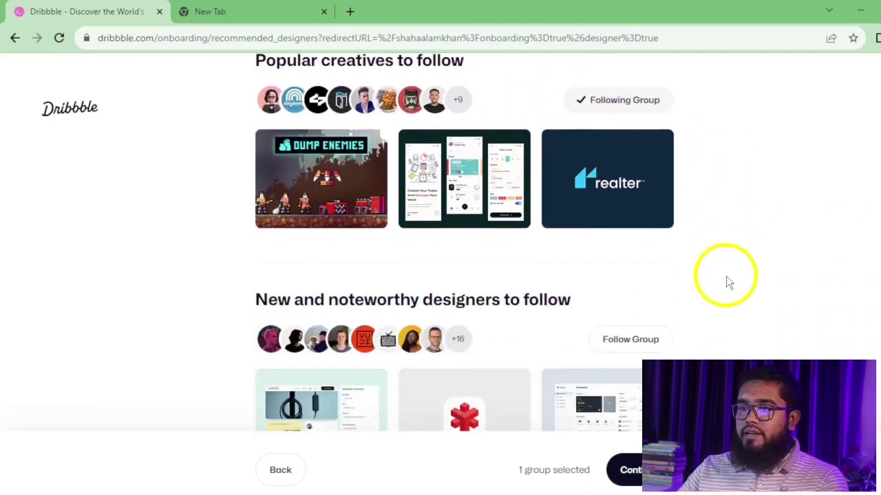
scroll(725, 277, "down", 1)
scroll(724, 292, "down", 3)
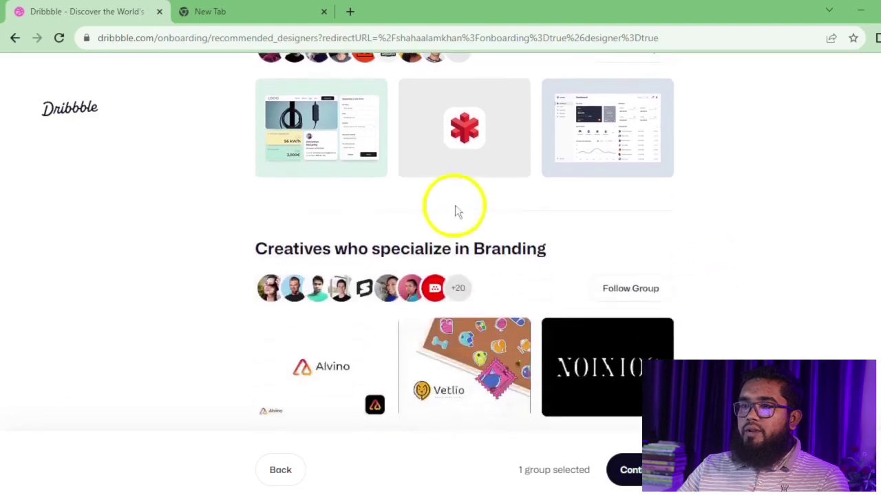
scroll(454, 205, "up", 8)
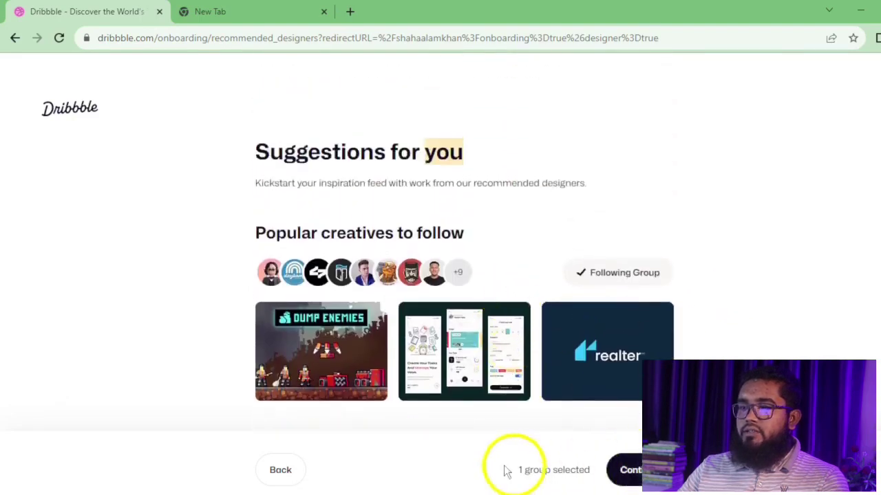
left_click(630, 470)
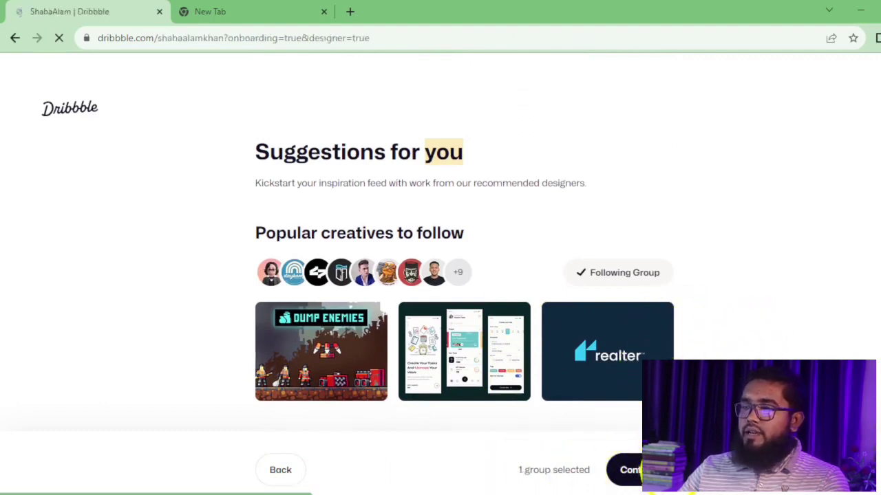
left_click(643, 471)
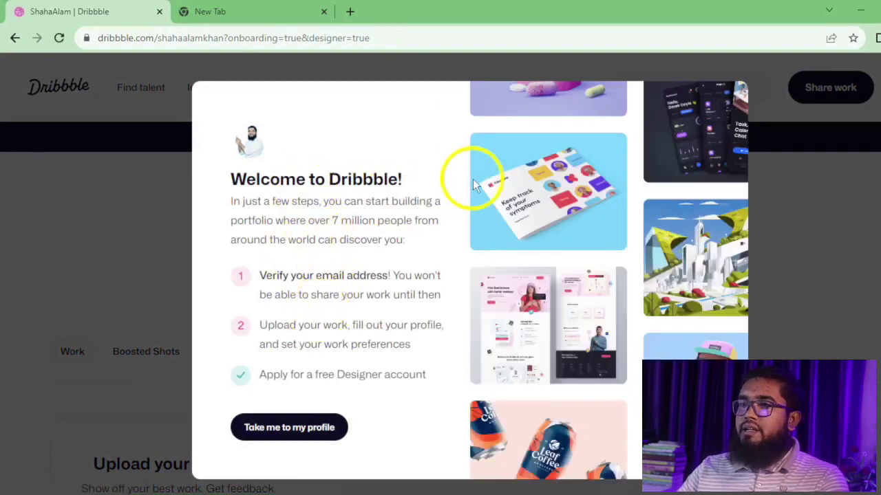
left_click(315, 433)
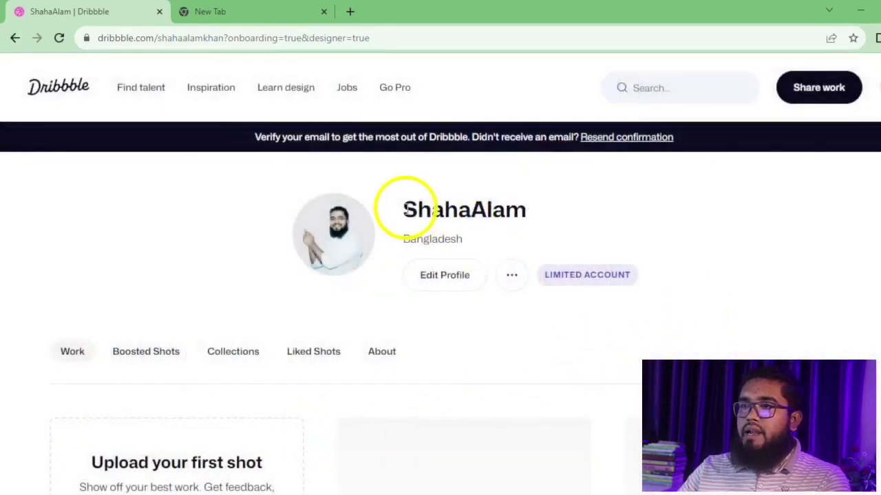
Look over the new profile page and its work section, and open the profile for editing
left_click_drag(404, 212, 533, 216)
left_click(489, 209)
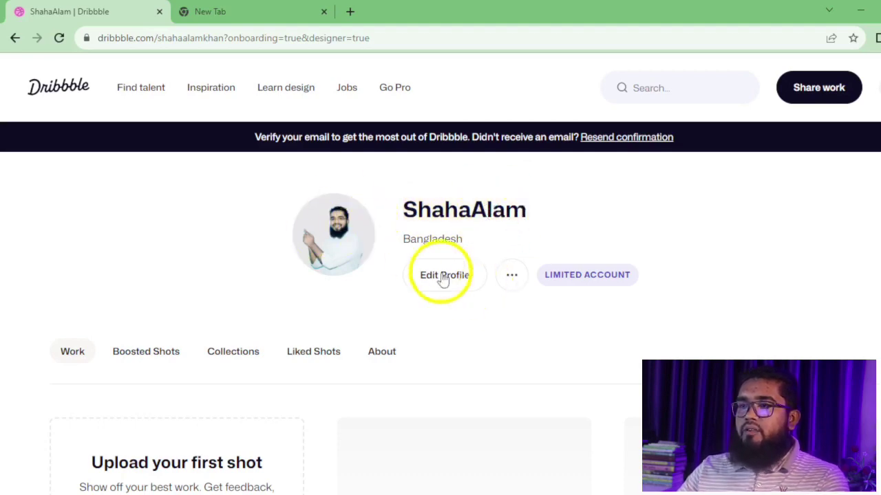
scroll(444, 277, "down", 1)
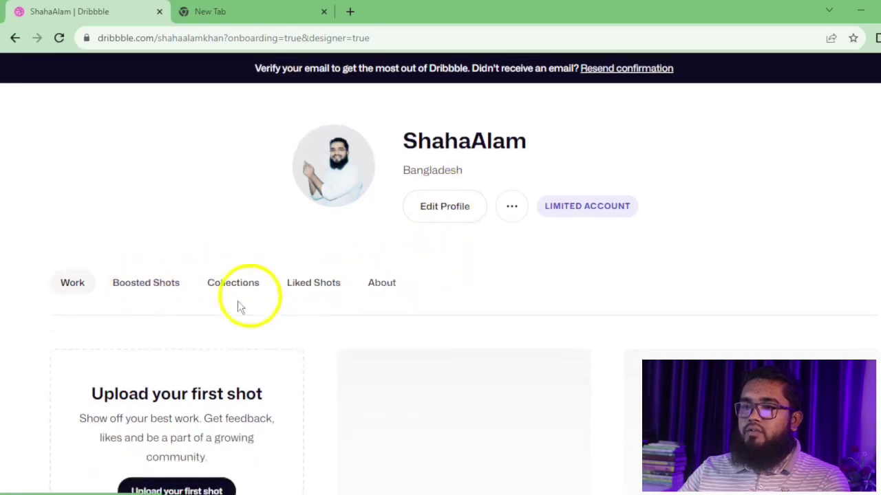
scroll(261, 295, "down", 3)
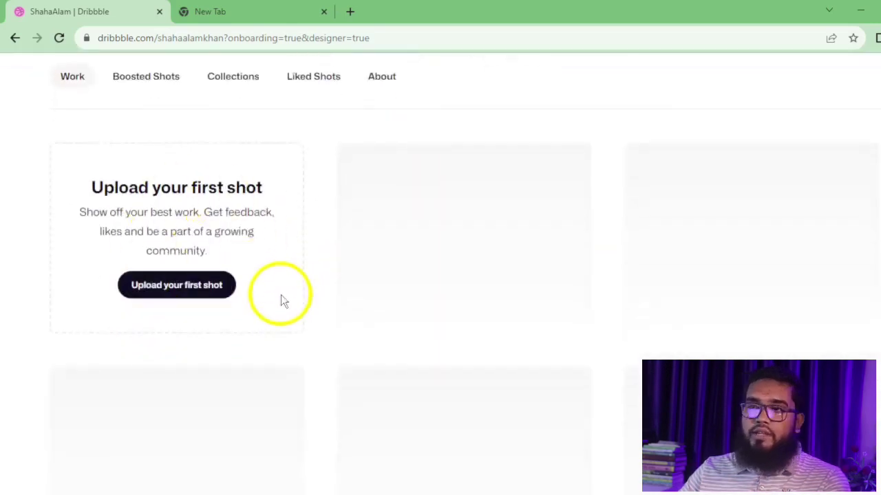
scroll(330, 328, "up", 4)
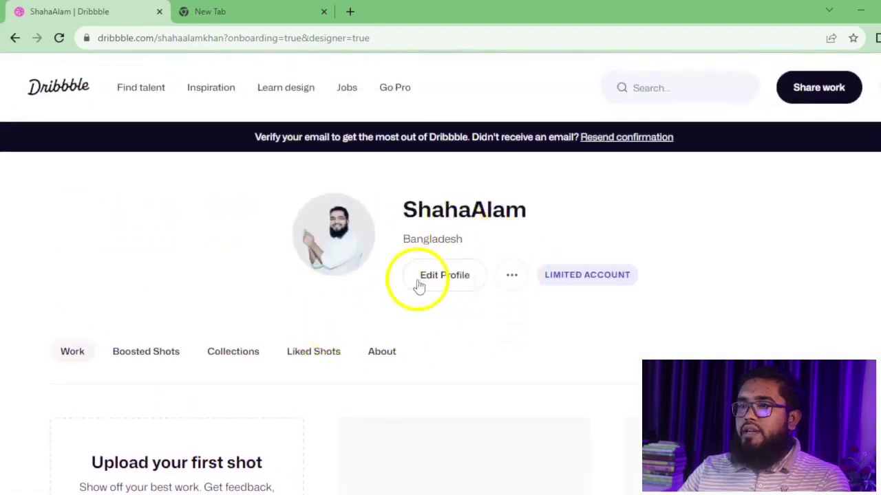
left_click(453, 282)
left_click(453, 282)
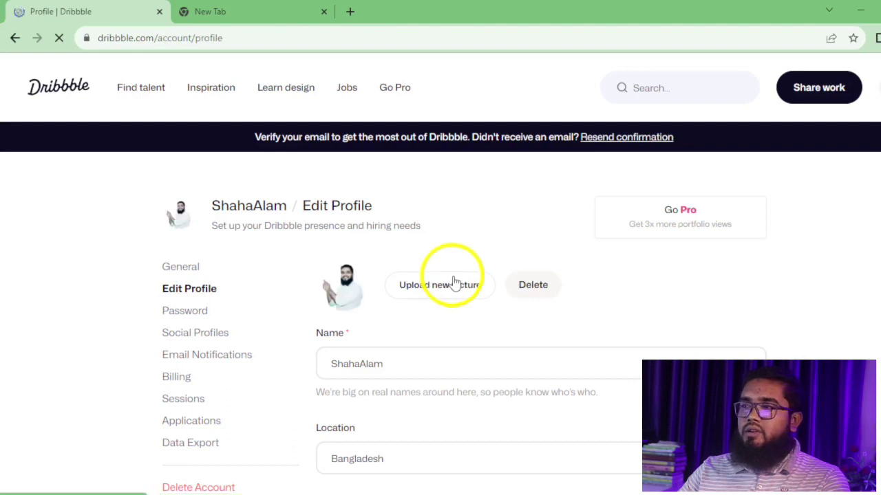
Try to separate the two parts of the profile name with a space
scroll(640, 299, "down", 1)
scroll(654, 272, "down", 1)
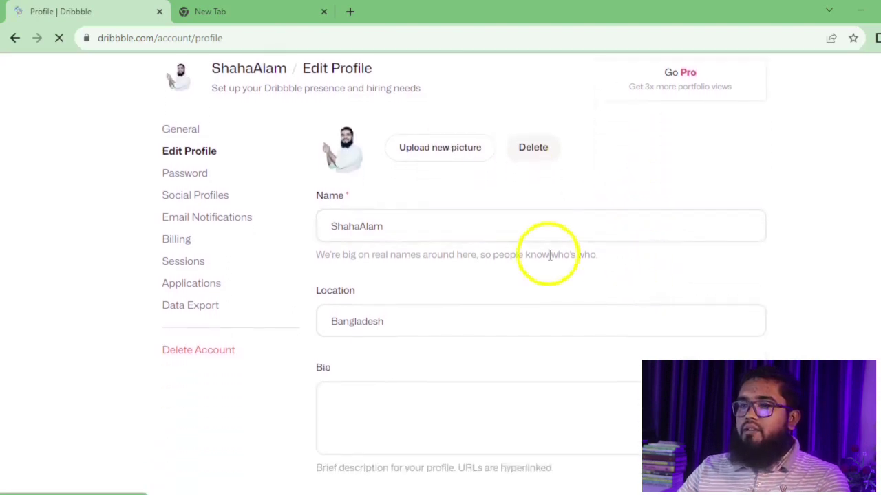
left_click(354, 227)
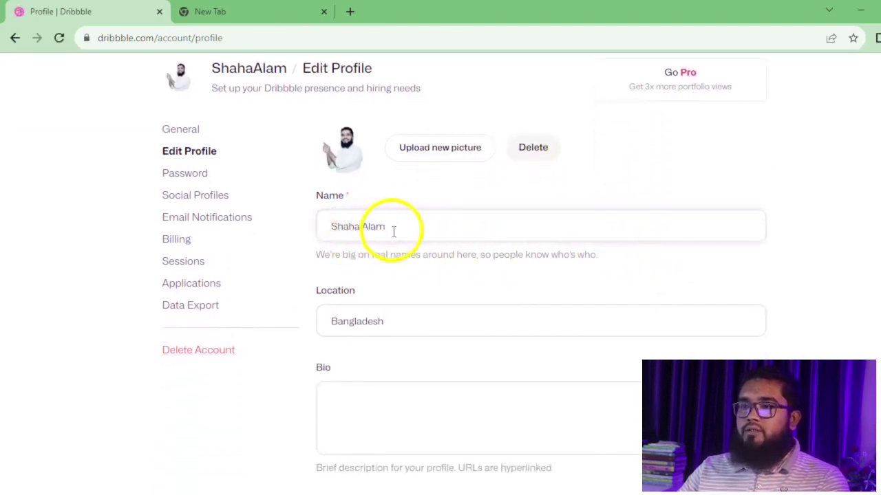
key("Delete")
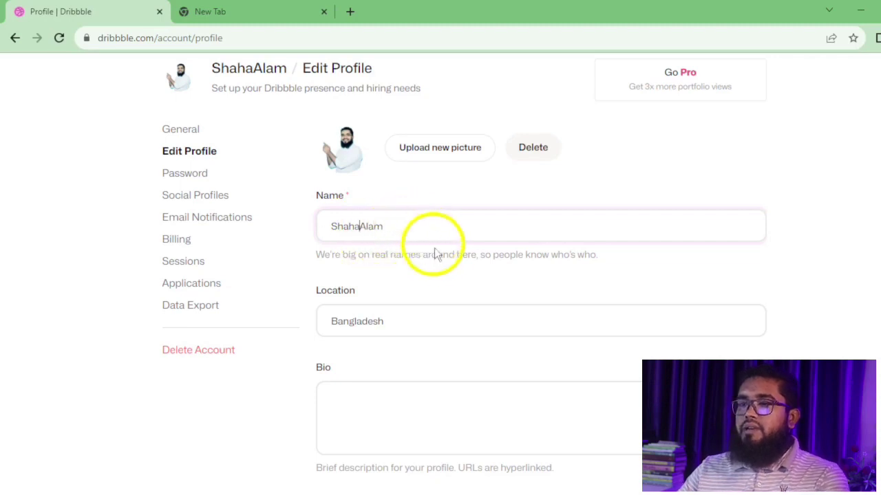
Place the cursor in the empty Bio field of the profile form
scroll(434, 247, "down", 2)
left_click(388, 257)
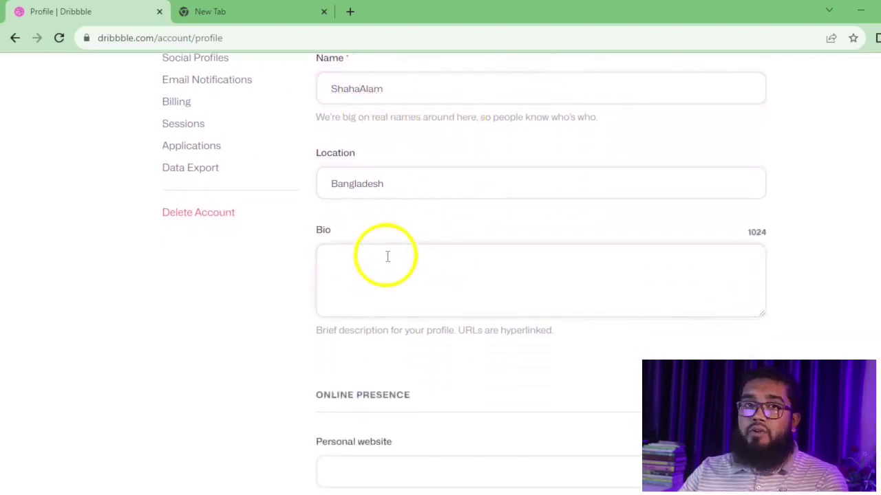
left_click(387, 262)
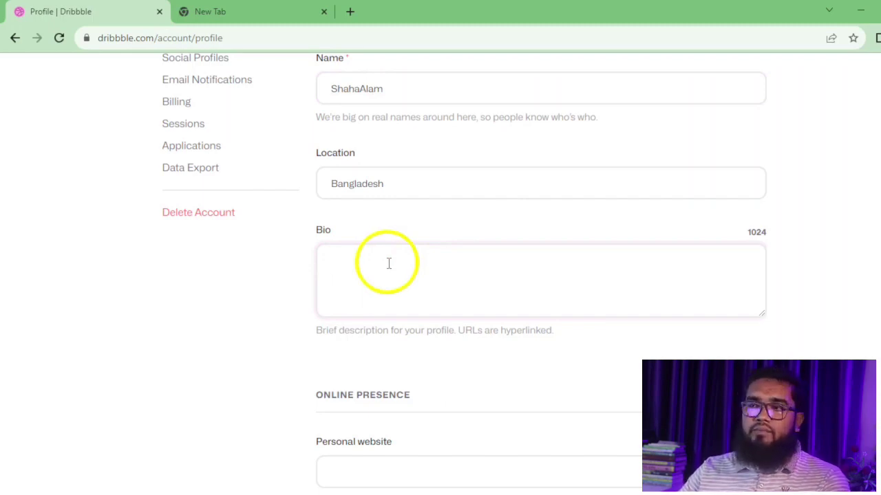
left_click(362, 270)
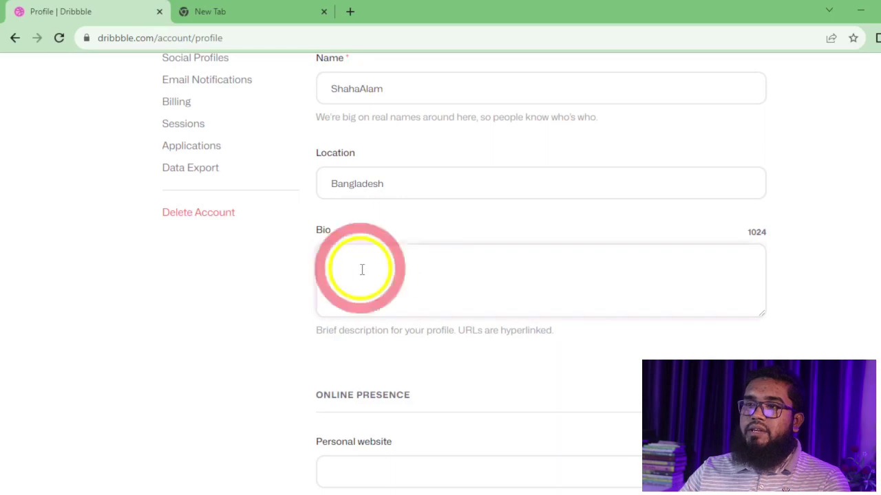
Open a separate maximized Chrome window under another browser profile and load chat.openai.com
left_click(271, 9)
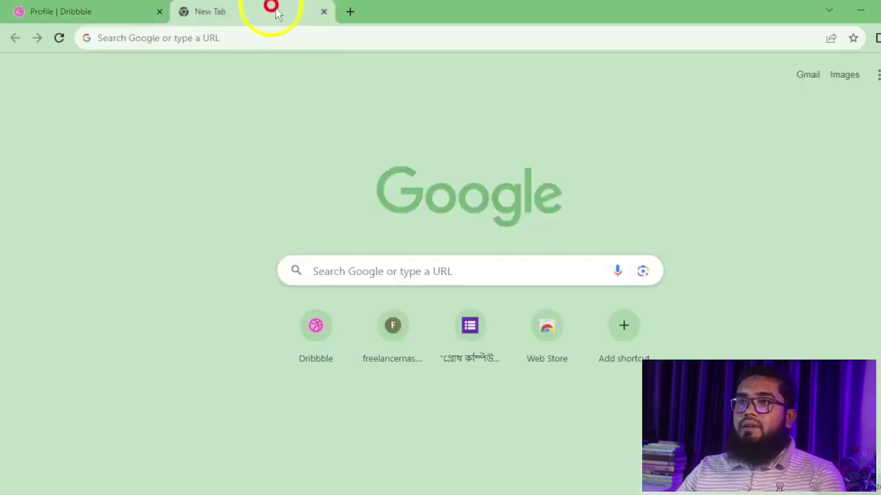
left_click(334, 33)
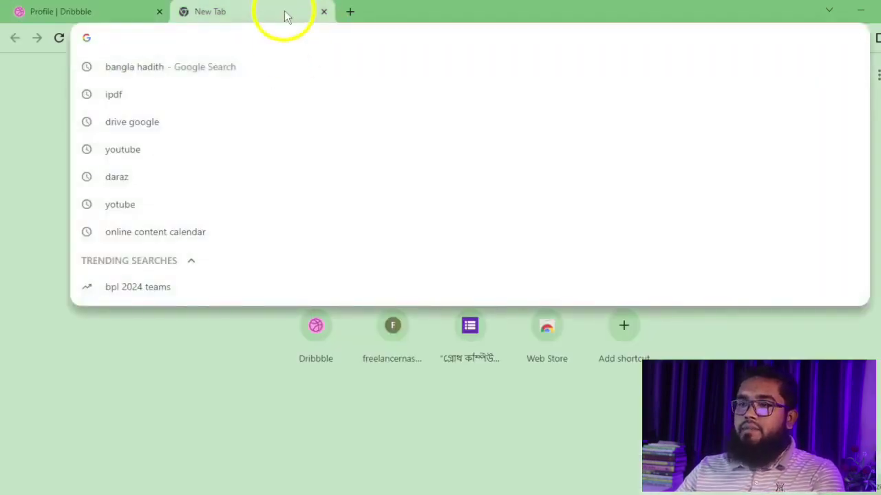
left_click(350, 71)
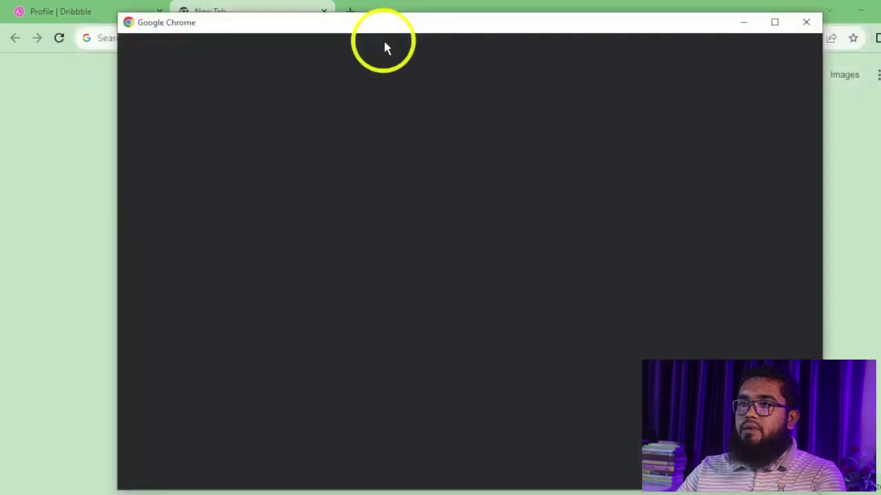
left_click(771, 22)
left_click(255, 360)
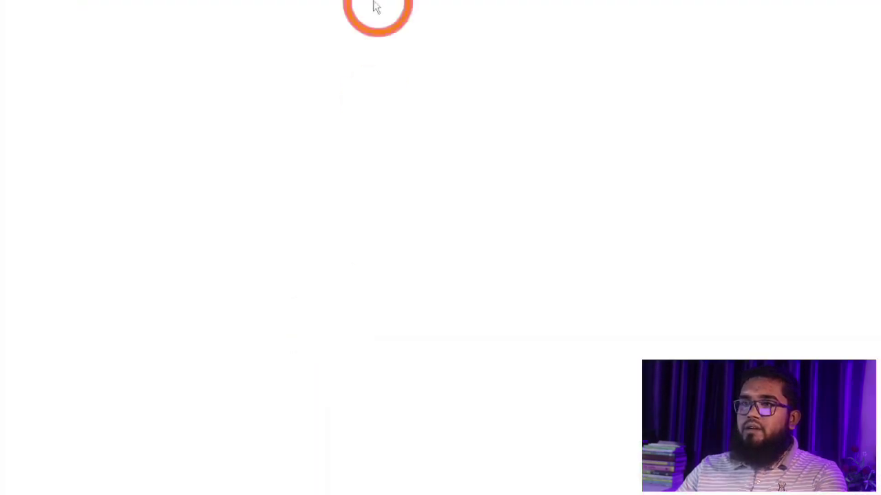
left_click(308, 37)
type("c")
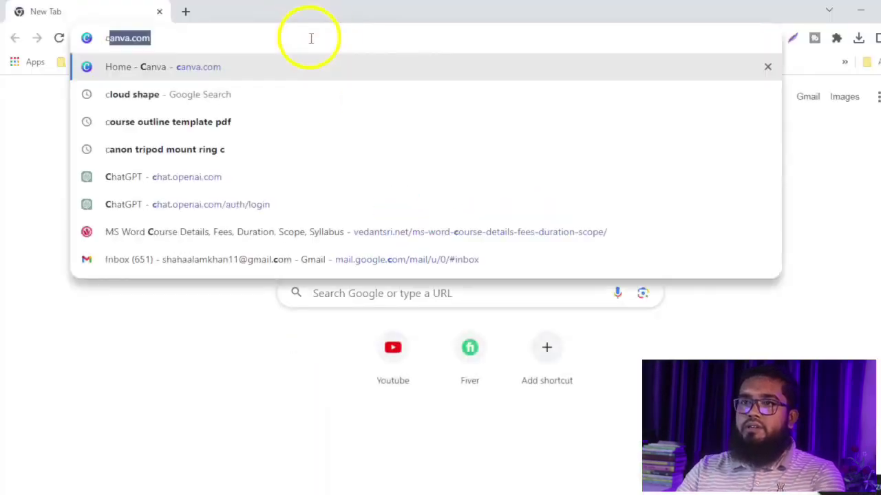
type("hat.openai")
key("Return")
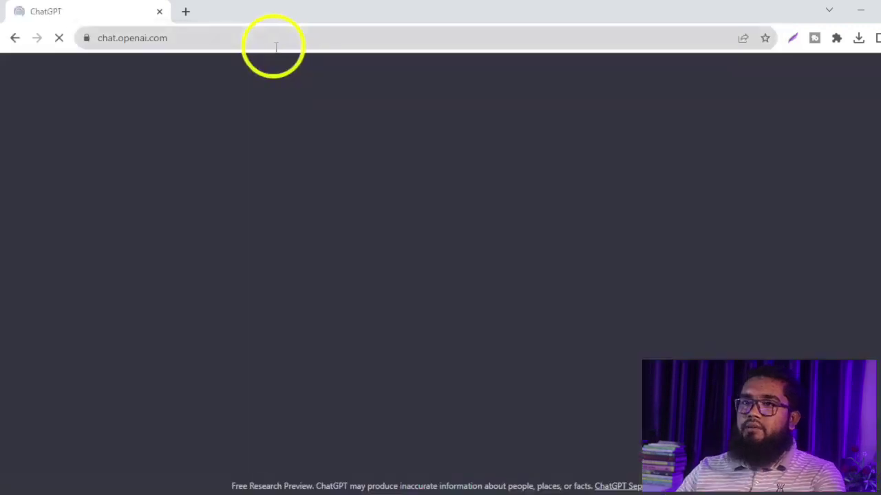
Return to the Dribbble profile form and check the character limit of the Bio field
left_click(860, 9)
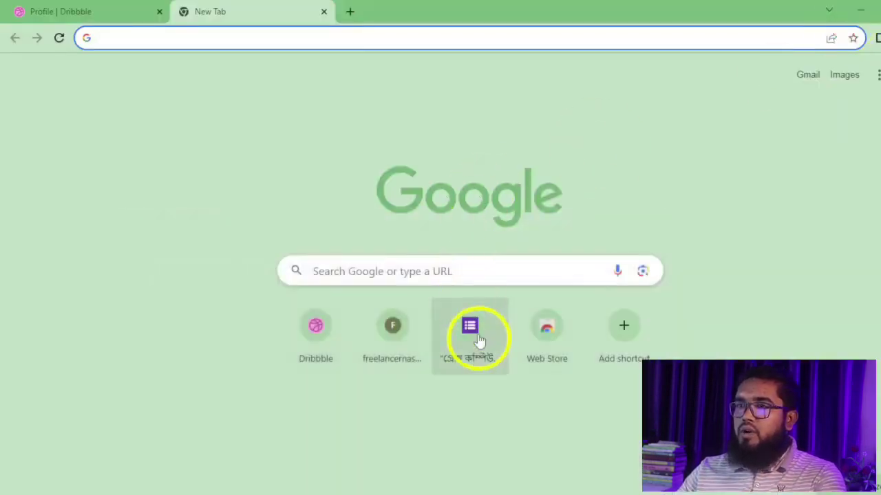
left_click(88, 13)
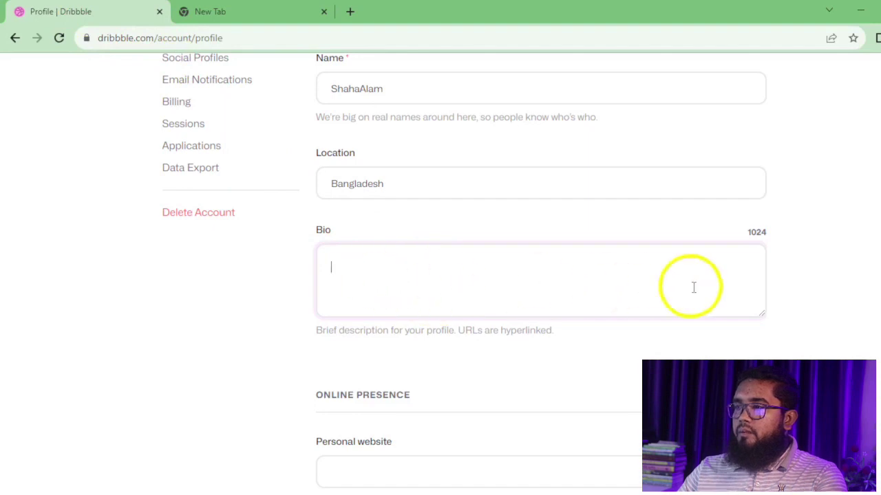
left_click_drag(745, 233, 803, 275)
left_click(776, 257)
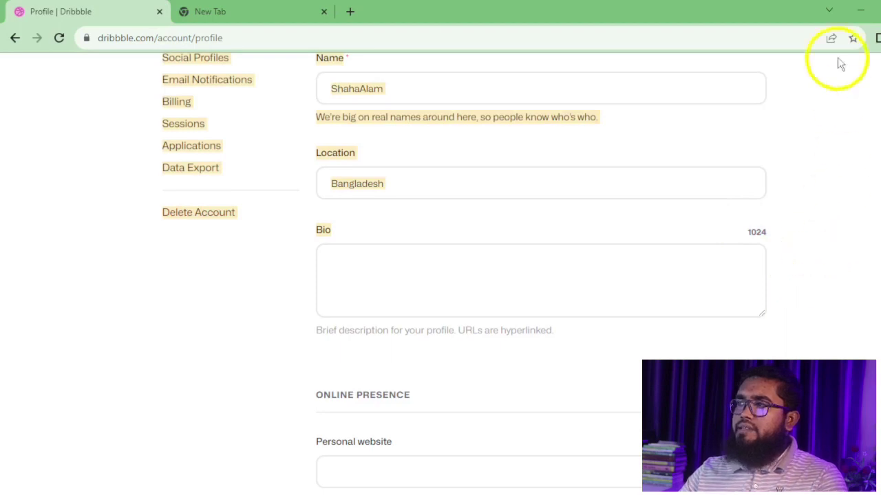
left_click(393, 273)
Switch back to the Chrome window with ChatGPT
left_click(200, 12)
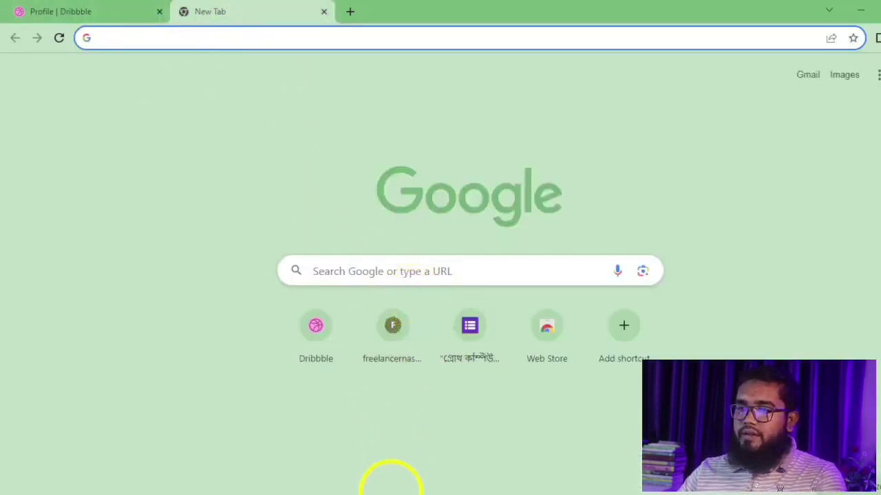
mouse_move(368, 493)
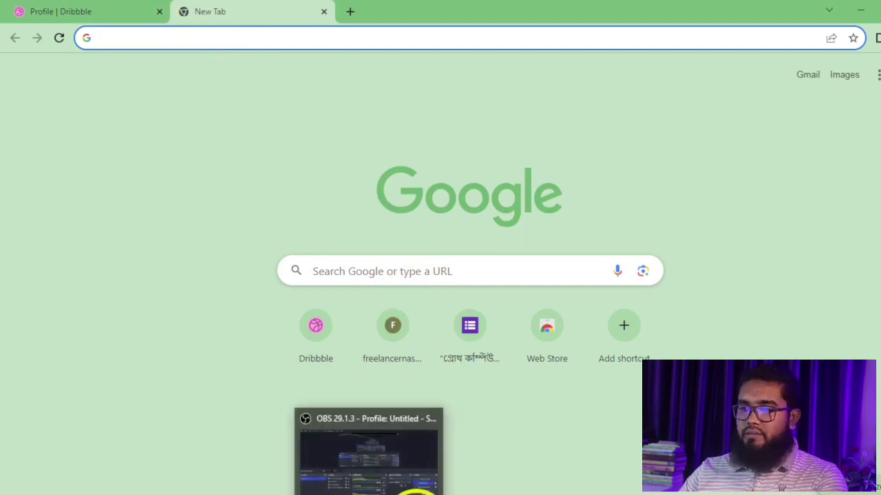
mouse_move(393, 490)
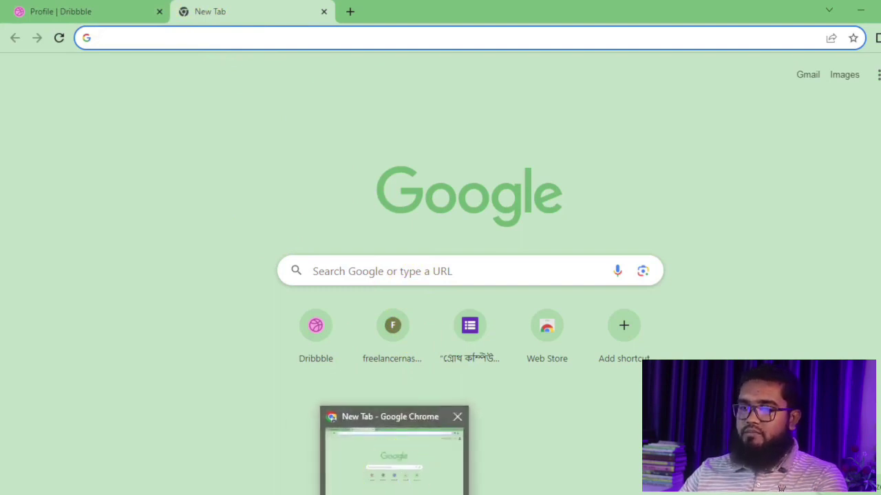
left_click(364, 493)
left_click(375, 487)
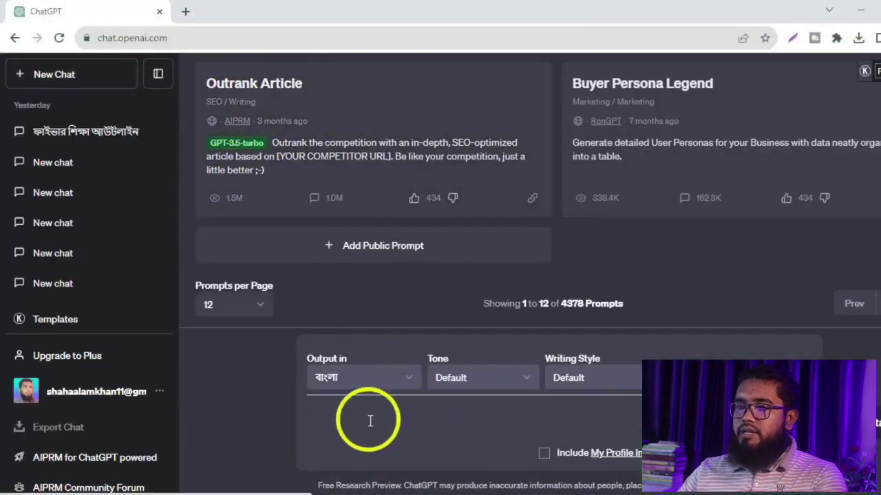
Set the output language for ChatGPT's replies to English
left_click(411, 380)
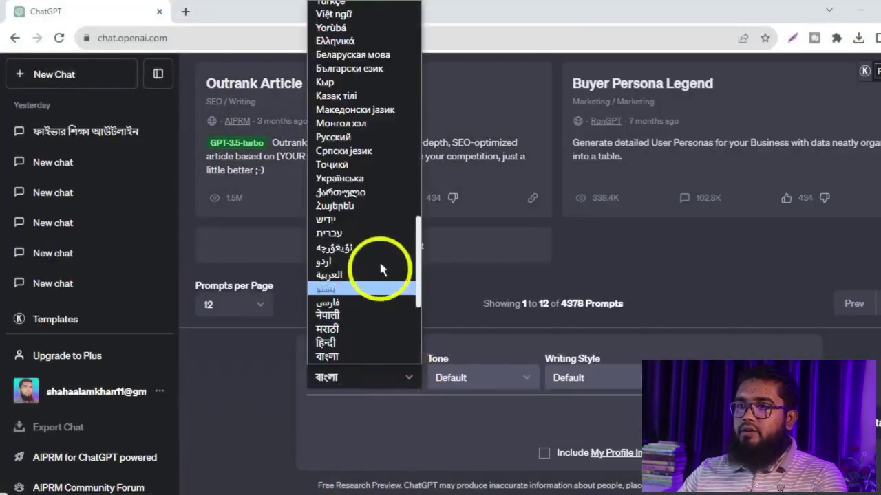
scroll(373, 102, "up", 20)
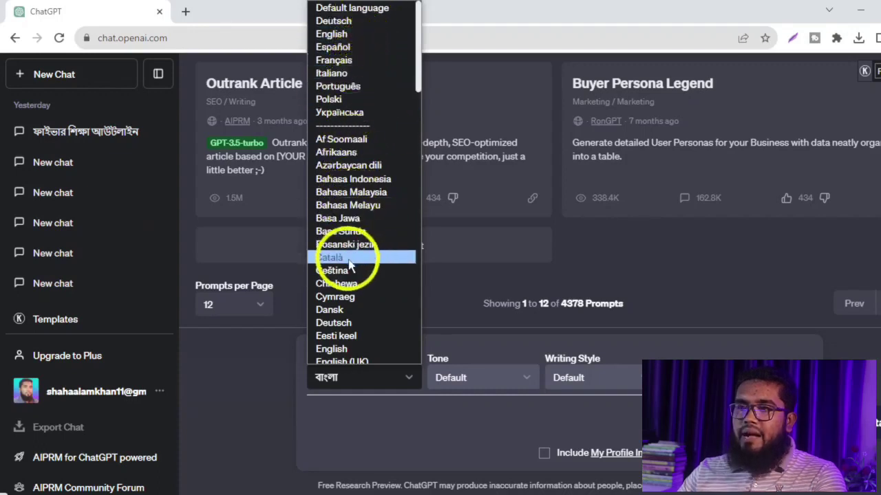
scroll(350, 275, "down", 5)
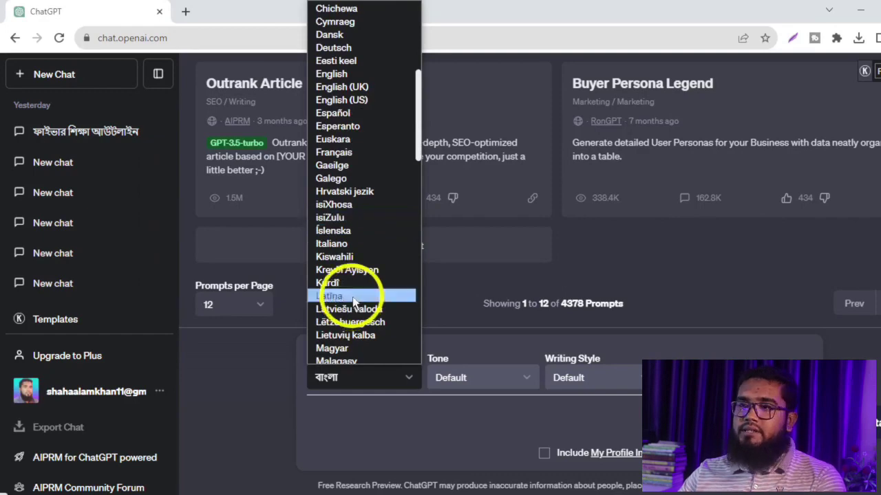
scroll(357, 231, "up", 5)
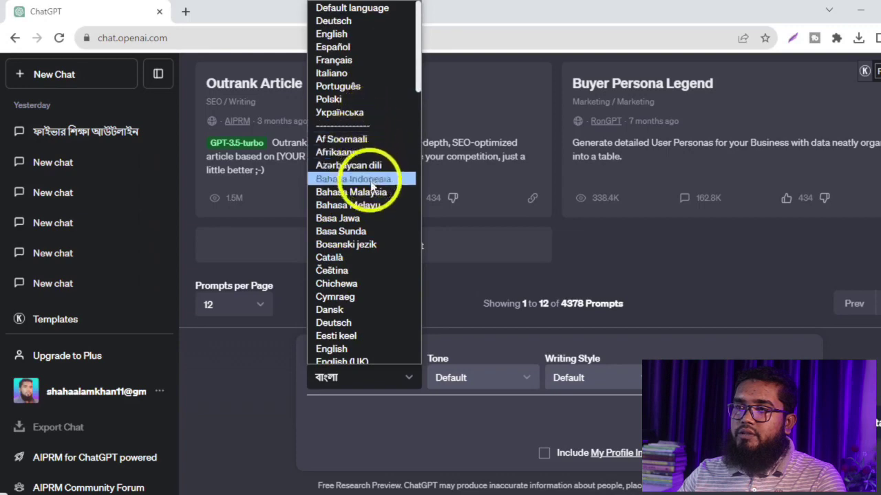
scroll(371, 296, "down", 2)
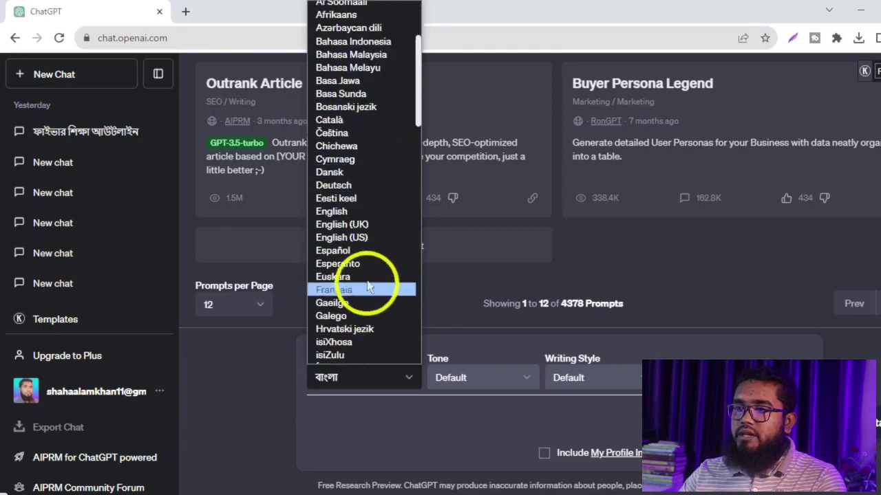
left_click(342, 213)
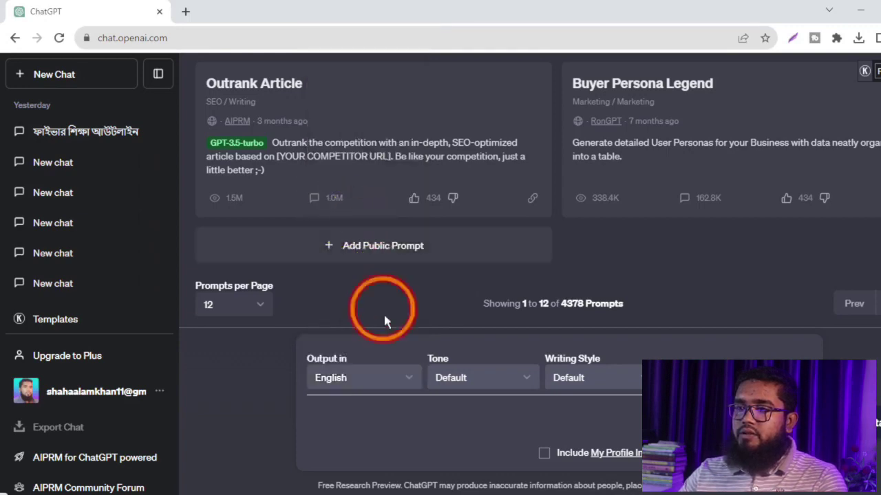
Begin the prompt with "Write 600 Character", accepting the suggested spelling of the last word
left_click(378, 419)
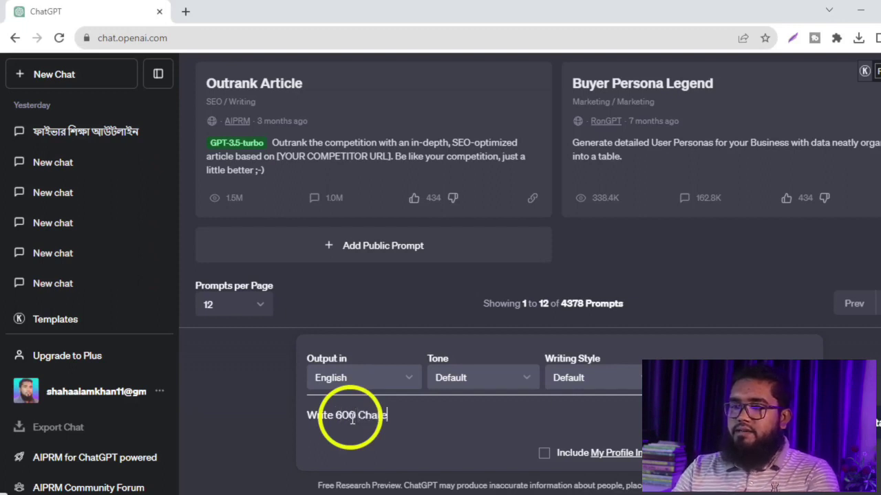
left_click(352, 420)
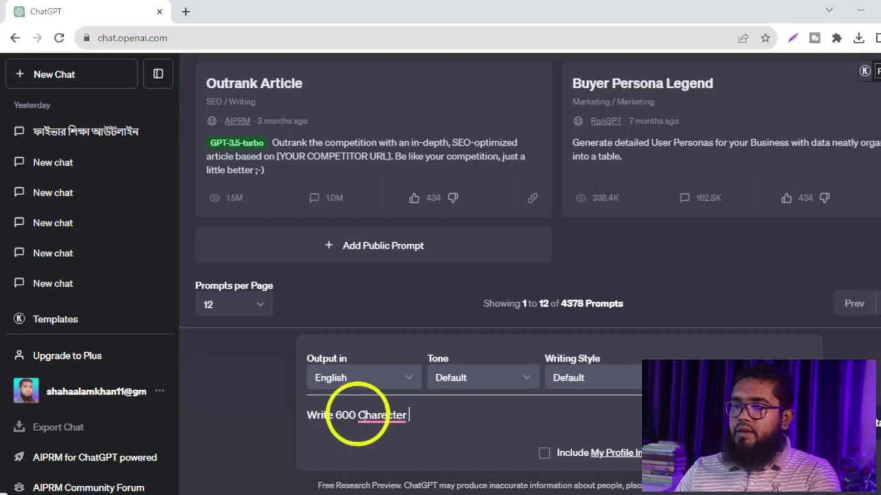
mouse_move(393, 421)
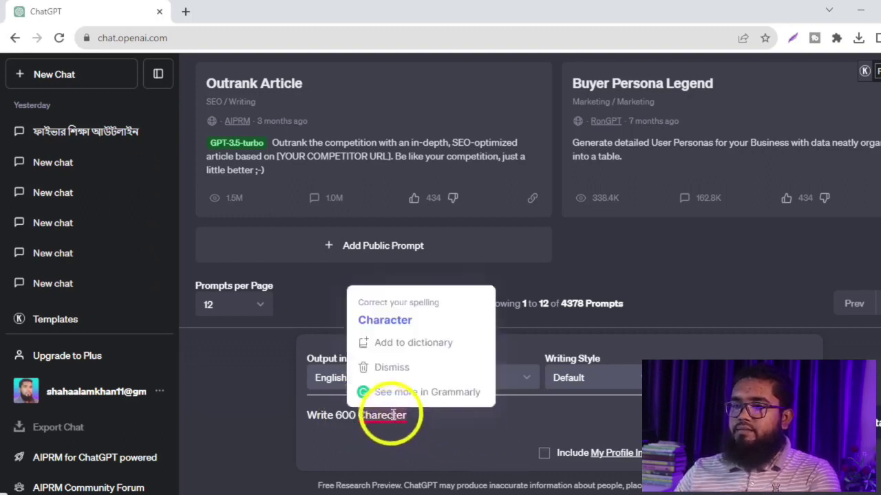
left_click(380, 320)
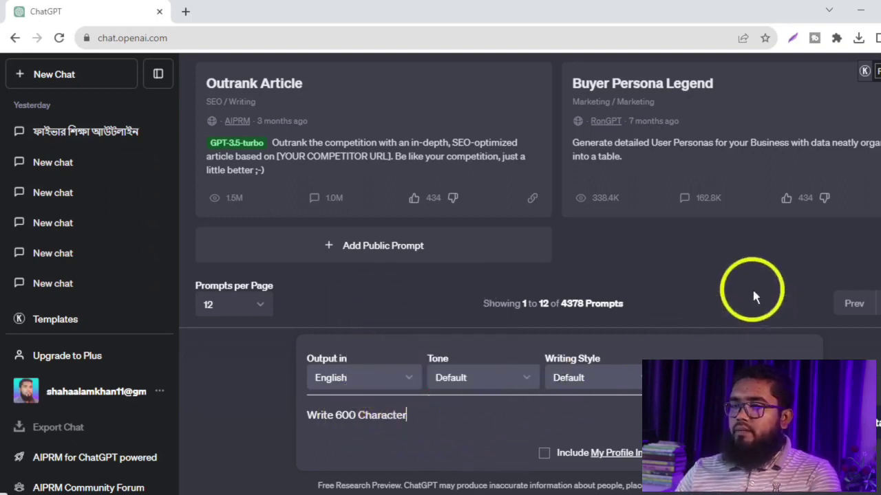
Continue the prompt with "bio for dribbble as a Graphic Designer"
type("b")
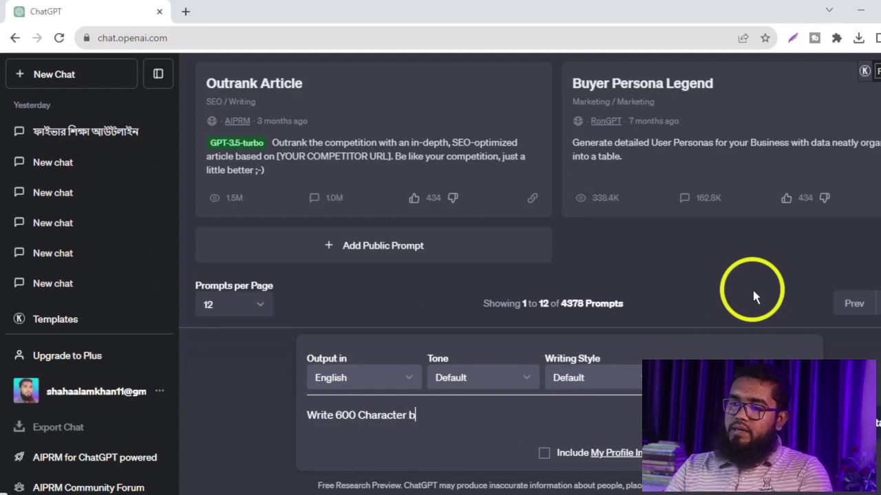
type("io for ")
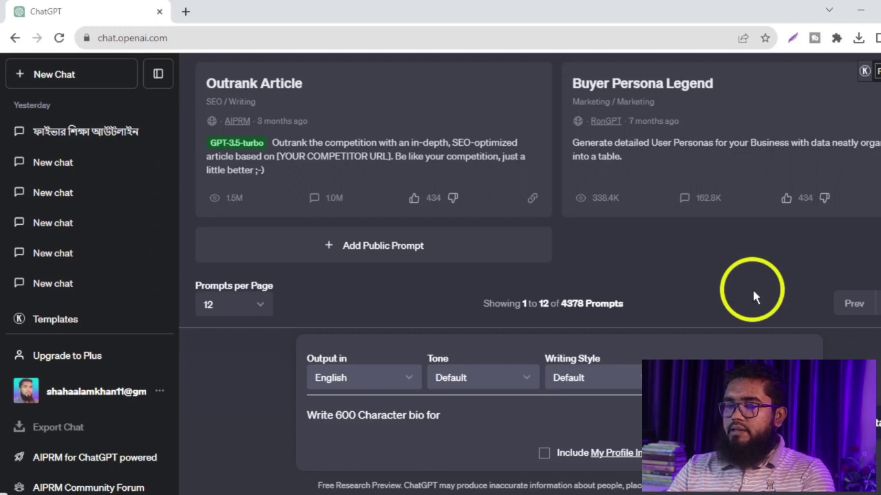
type("dribb")
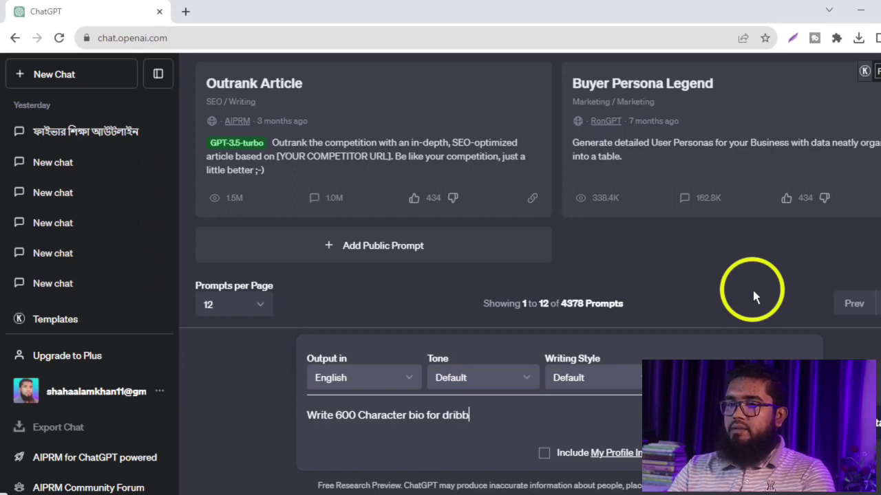
type("ble")
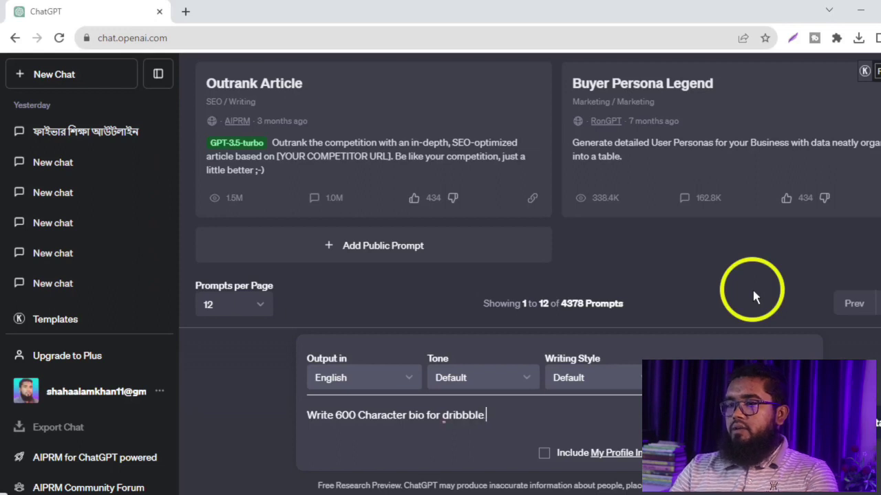
type(" as a")
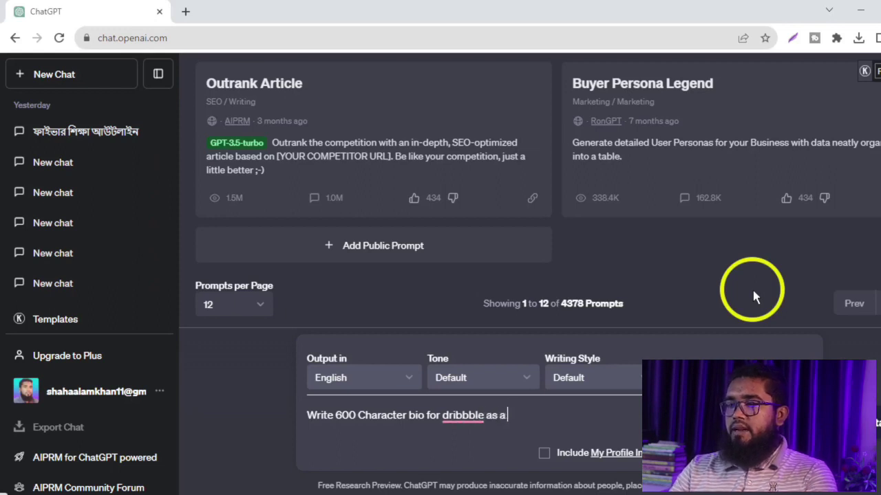
type(" Graphic Designer")
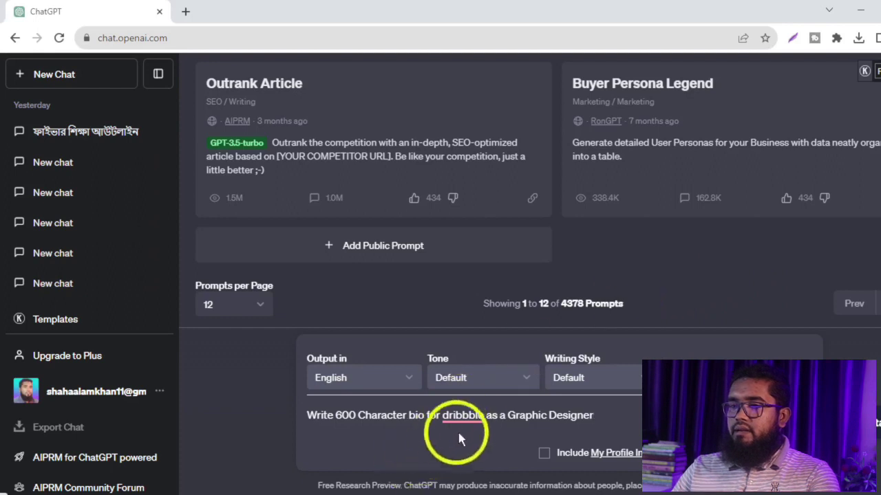
Accept the spelling suggestion "dribble" in the prompt and submit it to generate the bio
mouse_move(460, 412)
left_click(471, 333)
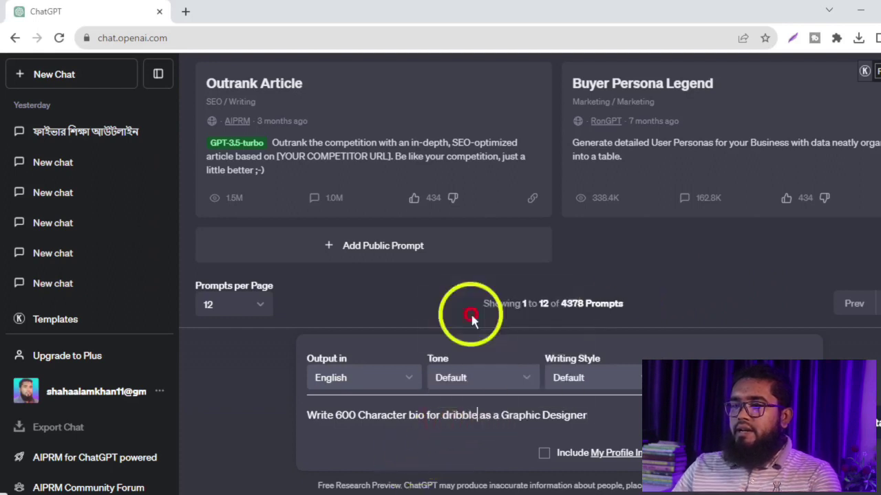
left_click(591, 415)
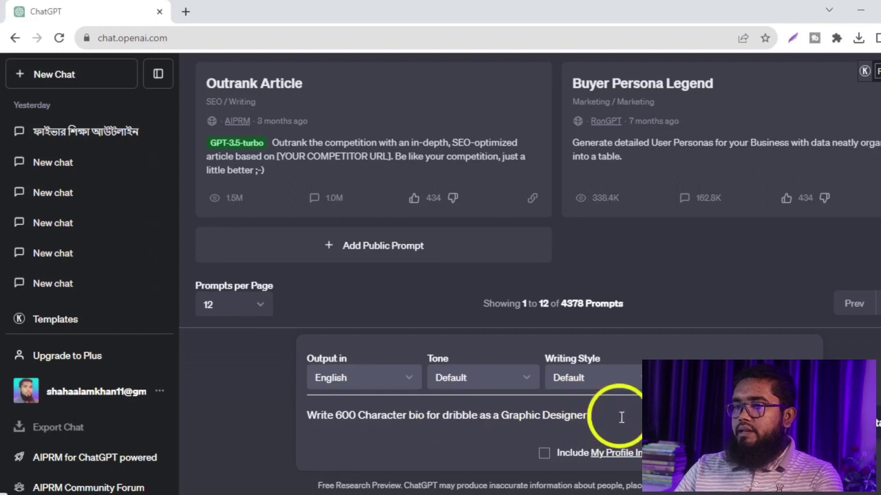
key("Return")
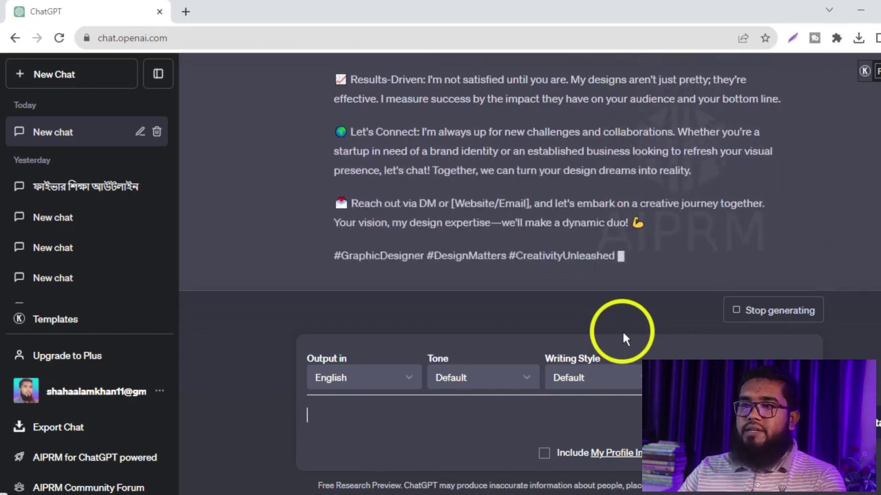
Read through the generated bio, checking its placeholders and the Design Aesthetics paragraph
scroll(543, 248, "up", 6)
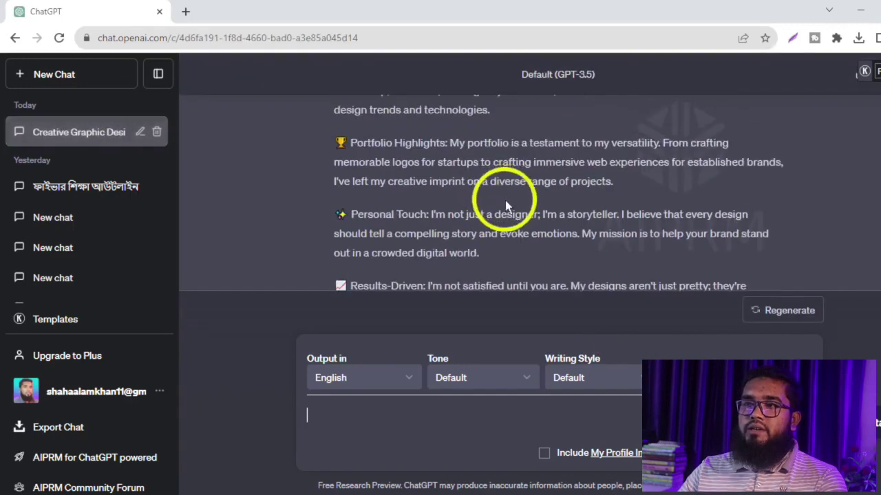
scroll(516, 225, "up", 3)
scroll(530, 232, "down", 1)
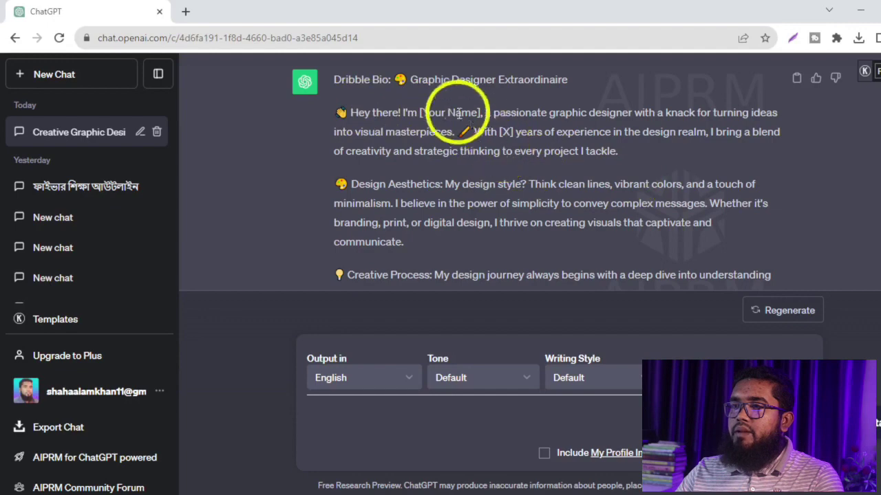
left_click_drag(421, 112, 480, 113)
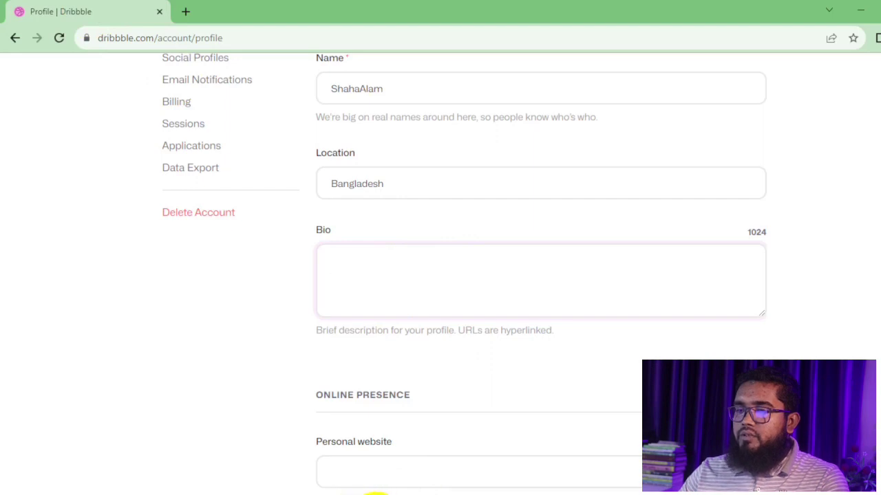
left_click(385, 490)
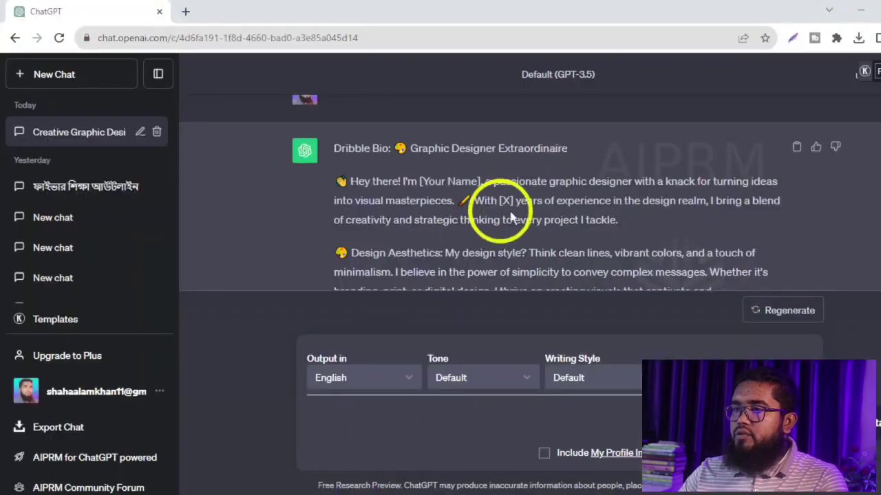
scroll(640, 227, "down", 1)
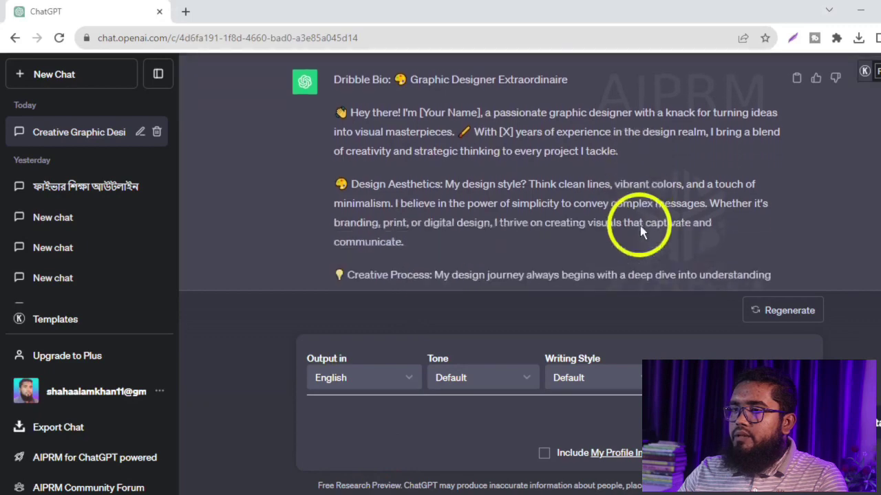
left_click_drag(350, 184, 411, 239)
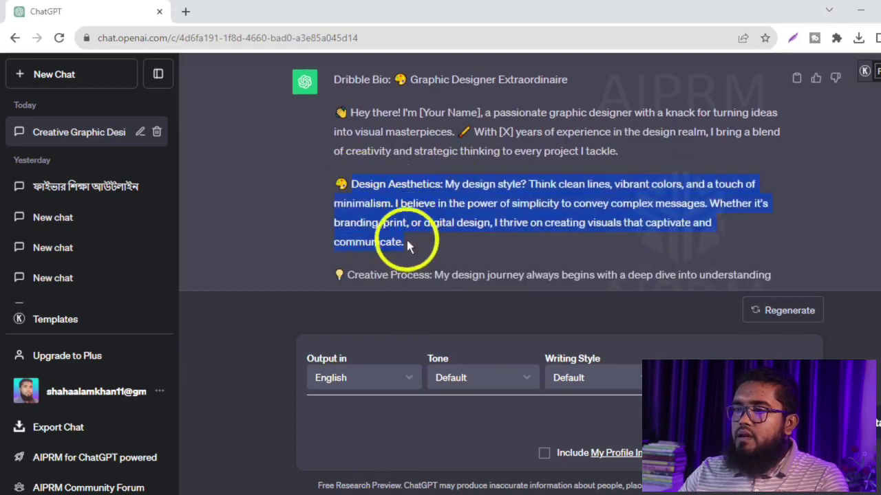
left_click(375, 233)
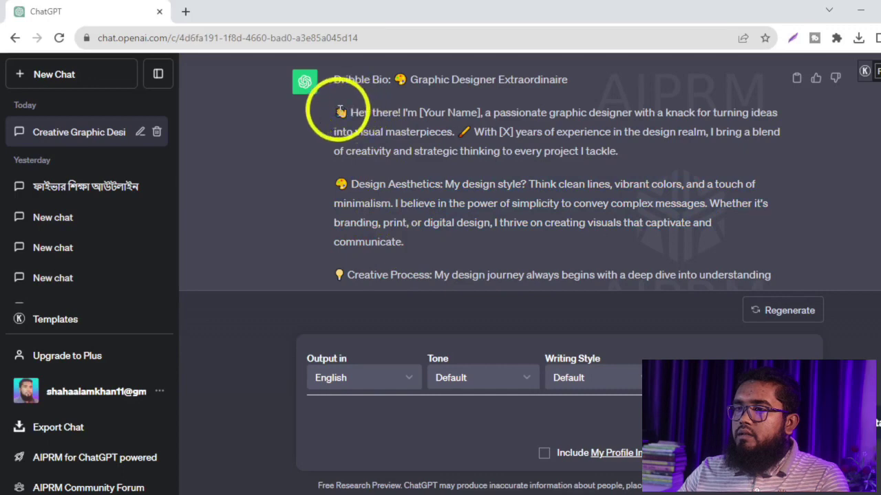
Copy the opening "Hey there!" paragraph of the generated bio, switch to the Dribbble profile, and paste it into the Bio field
left_click_drag(334, 111, 648, 141)
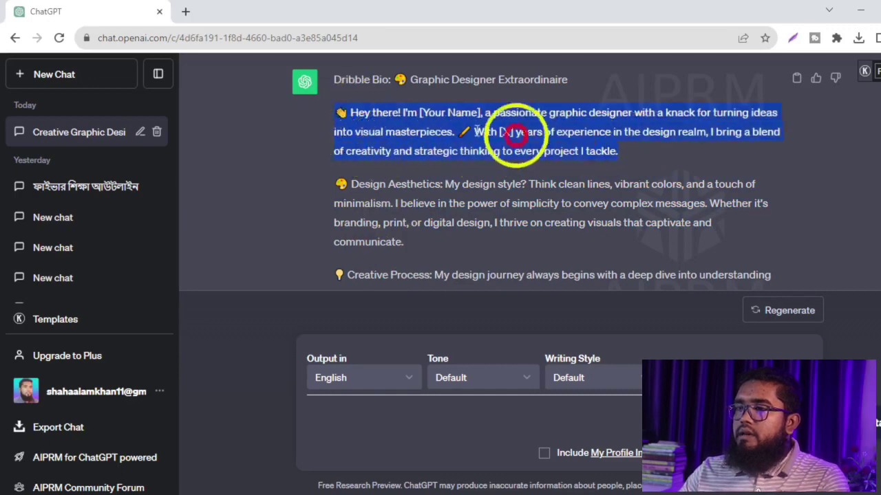
right_click(364, 121)
left_click(395, 128)
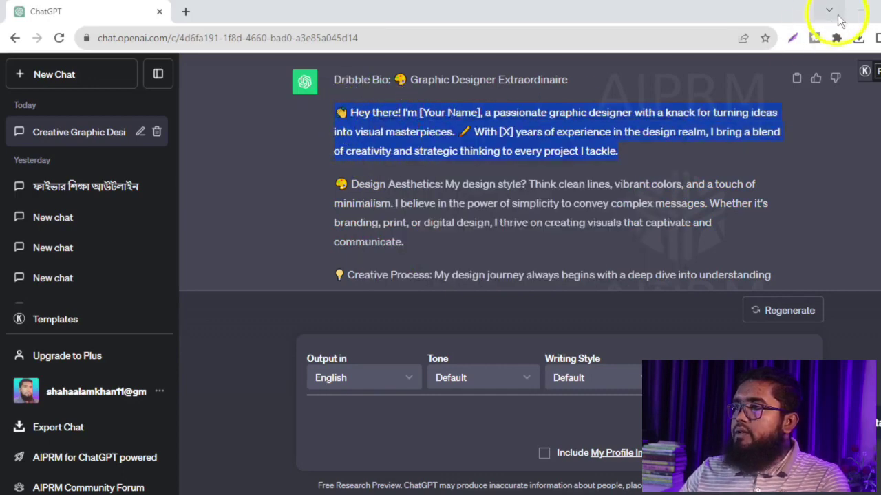
left_click(860, 11)
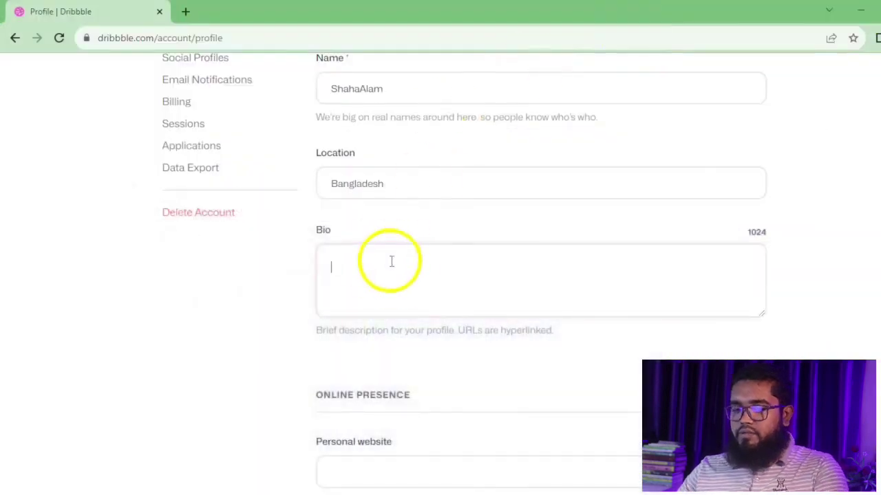
key("ctrl+v")
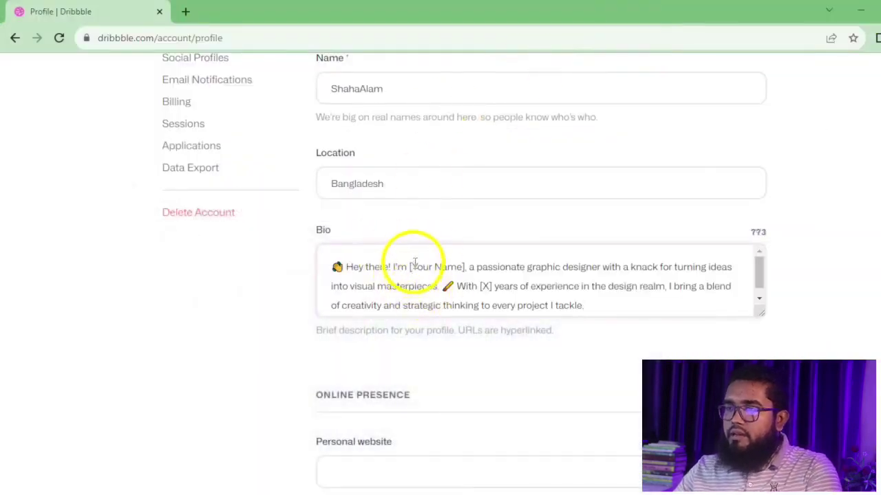
Replace the "[Your Name]" placeholder in the bio with the account holder's name
left_click_drag(410, 267, 463, 267)
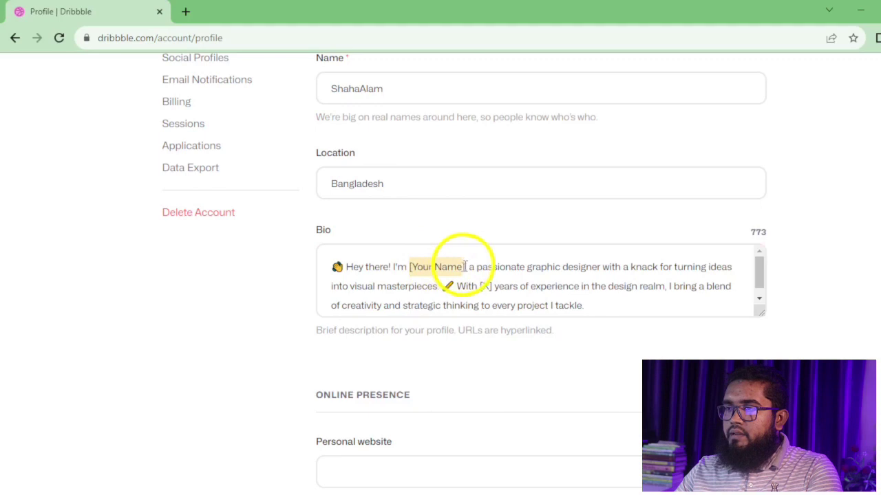
type("Shaha")
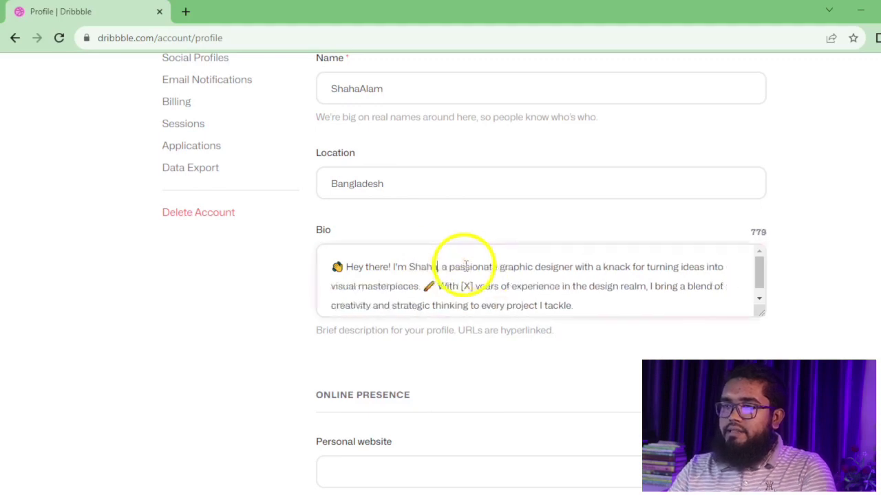
type(" Ala")
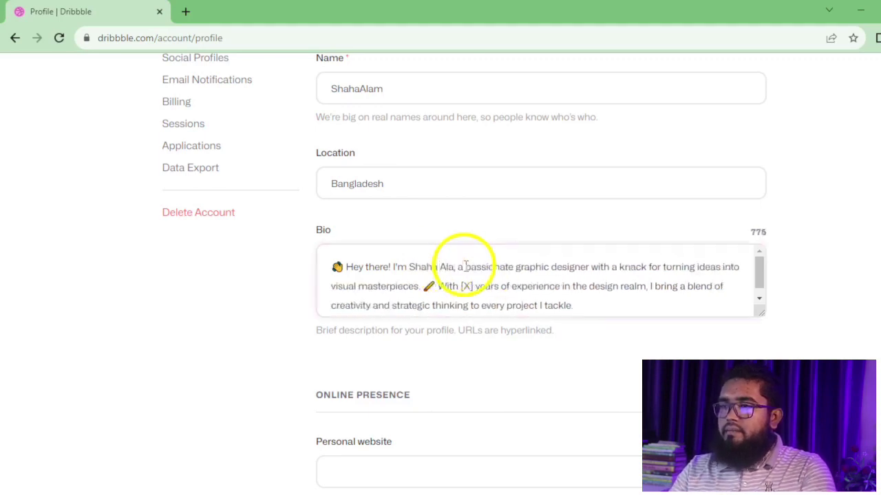
type("m")
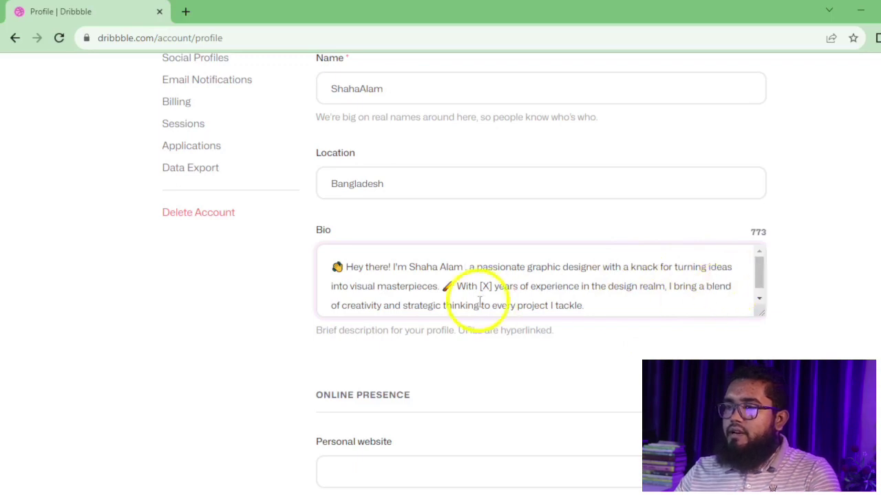
left_click(466, 268)
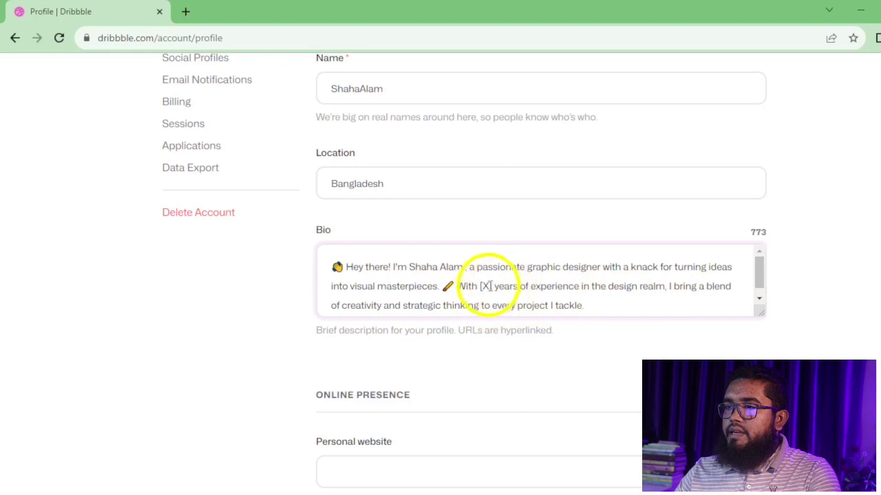
Replace the "[X]" years placeholder in the bio with 6 and remove the word "realm" after "design", keeping the comma
left_click(520, 308)
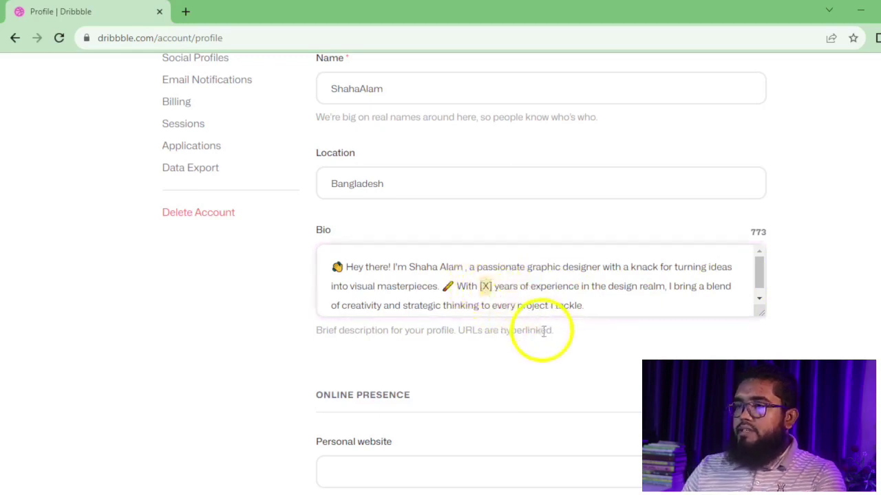
type("6")
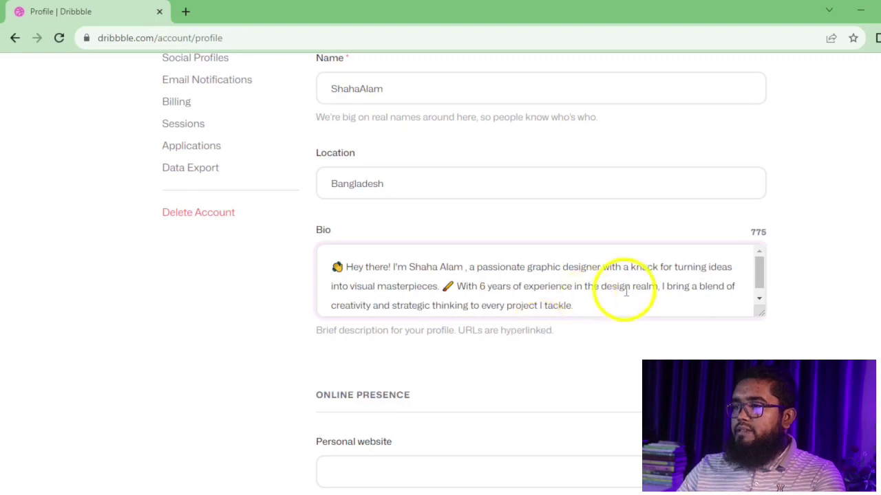
left_click_drag(627, 291, 655, 289)
key("BackSpace")
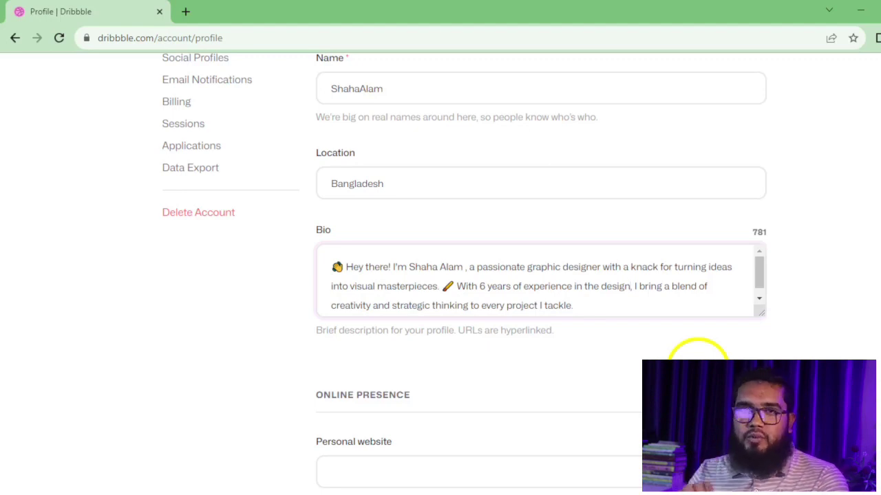
type(",")
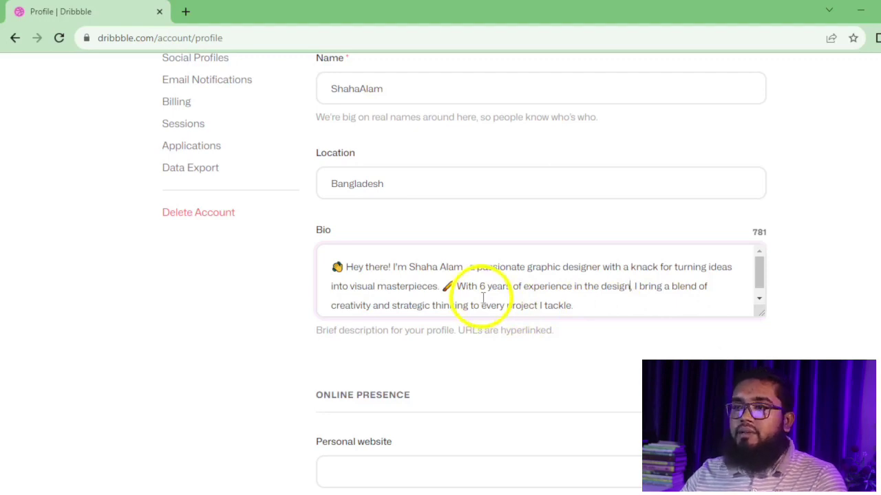
scroll(622, 301, "down", 1)
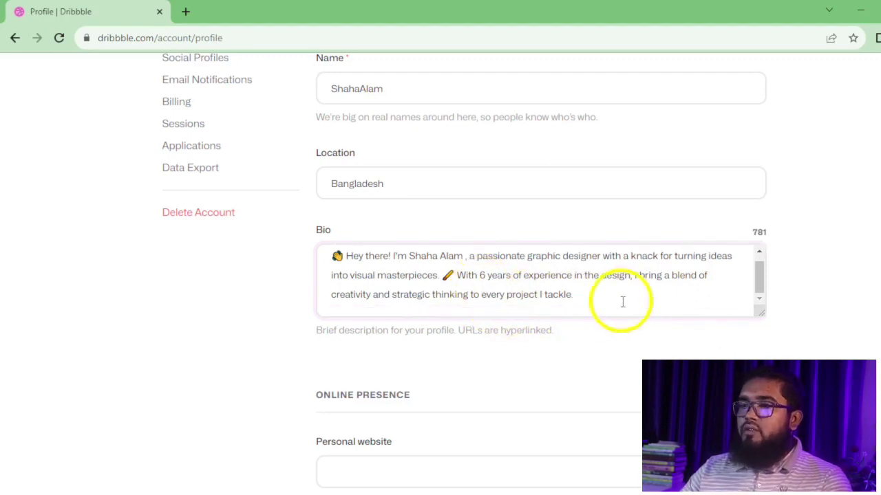
left_click_drag(584, 294, 334, 255)
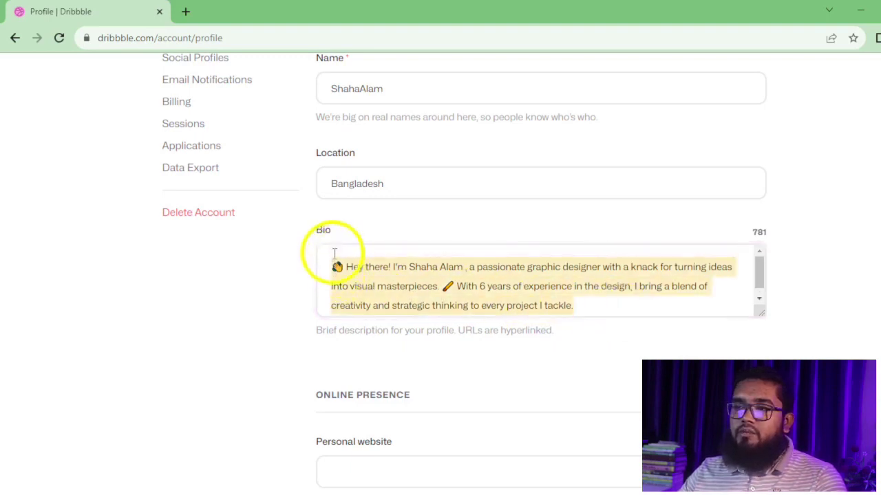
left_click(417, 267)
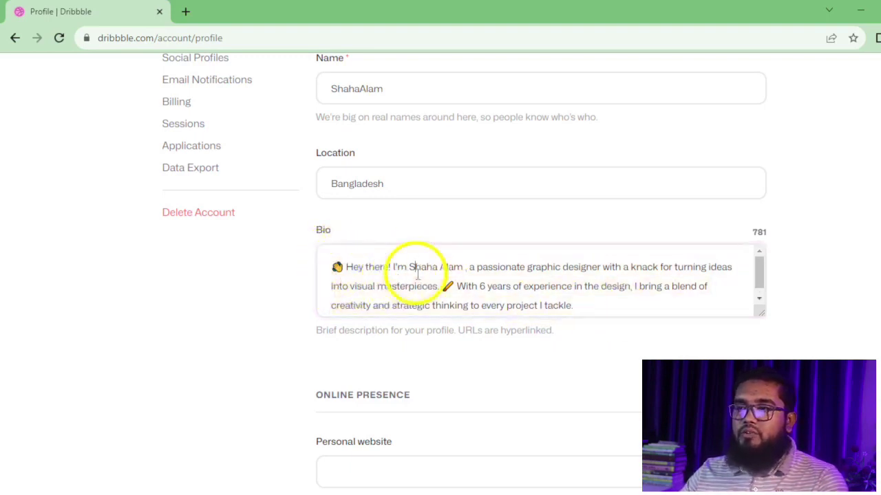
scroll(623, 294, "down", 1)
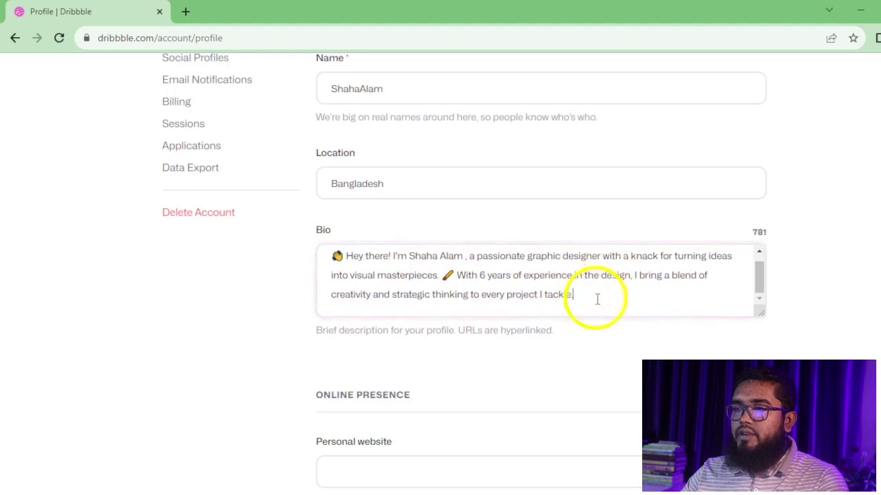
scroll(594, 295, "down", 2)
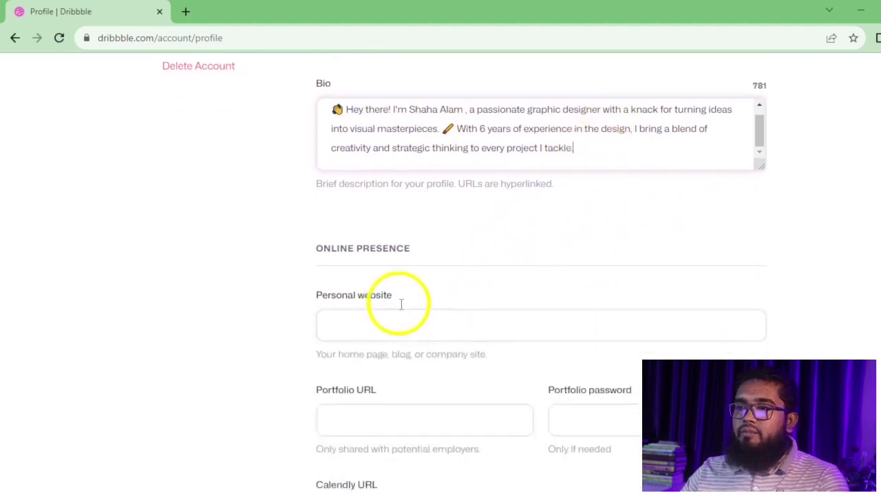
scroll(401, 304, "down", 1)
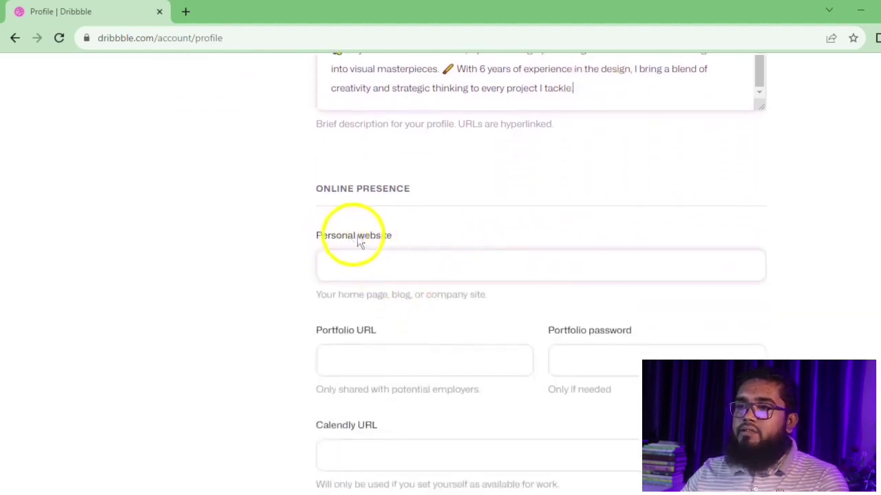
left_click(381, 267)
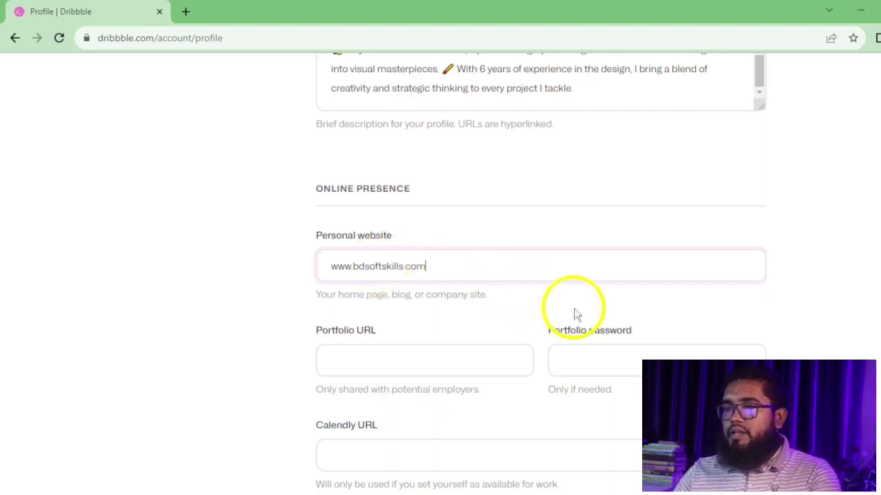
scroll(380, 161, "down", 2)
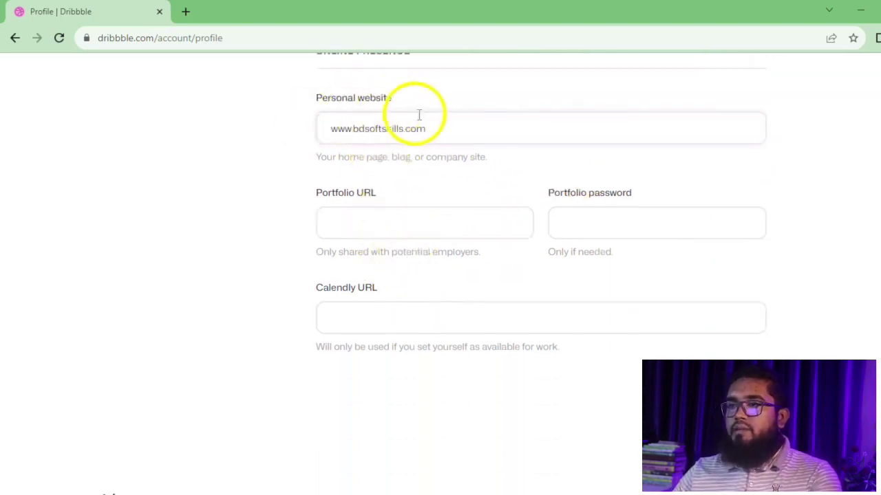
left_click_drag(423, 130, 320, 133)
left_click(477, 172)
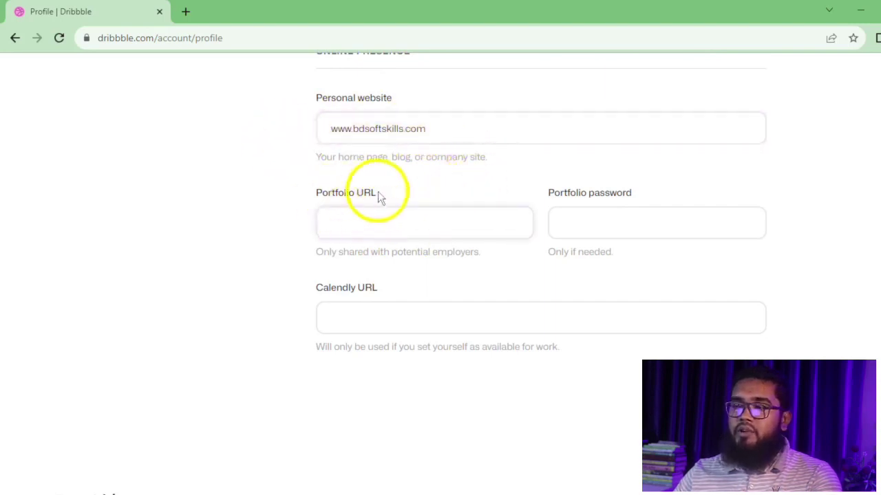
Examine the optional Portfolio URL and Calendly URL fields and the note on when the Calendly link is used
left_click(348, 218)
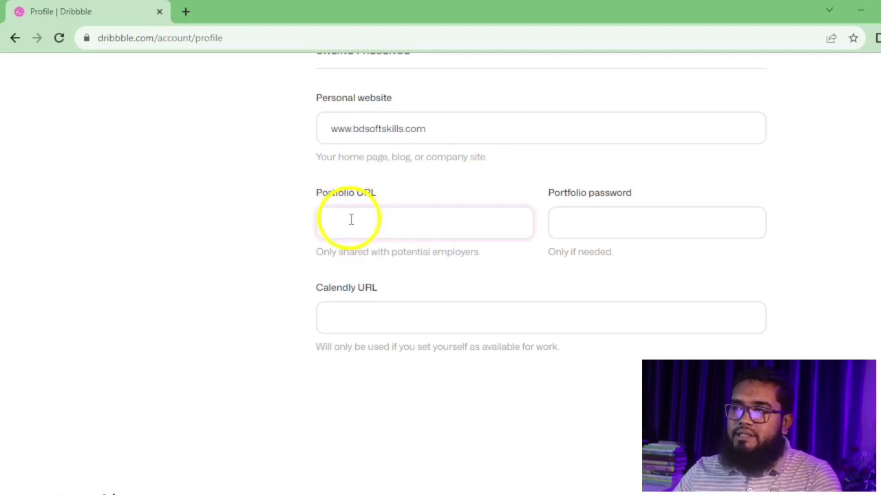
left_click(517, 177)
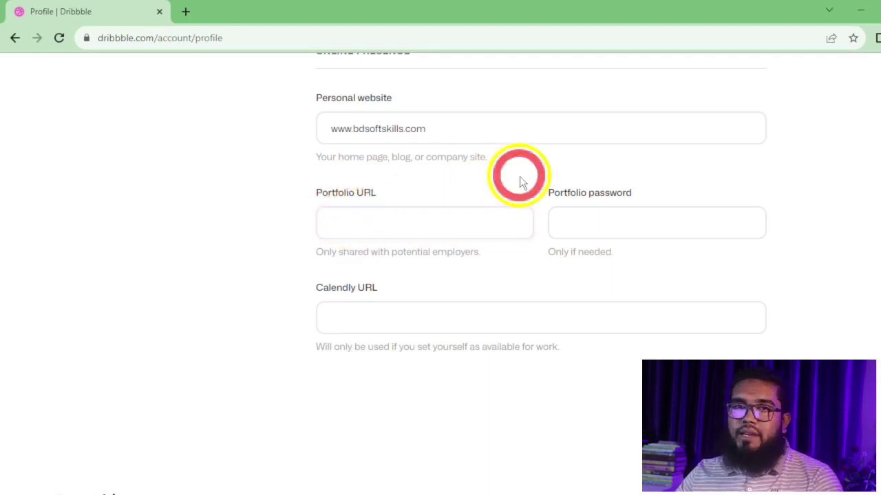
left_click(443, 231)
scroll(324, 275, "down", 1)
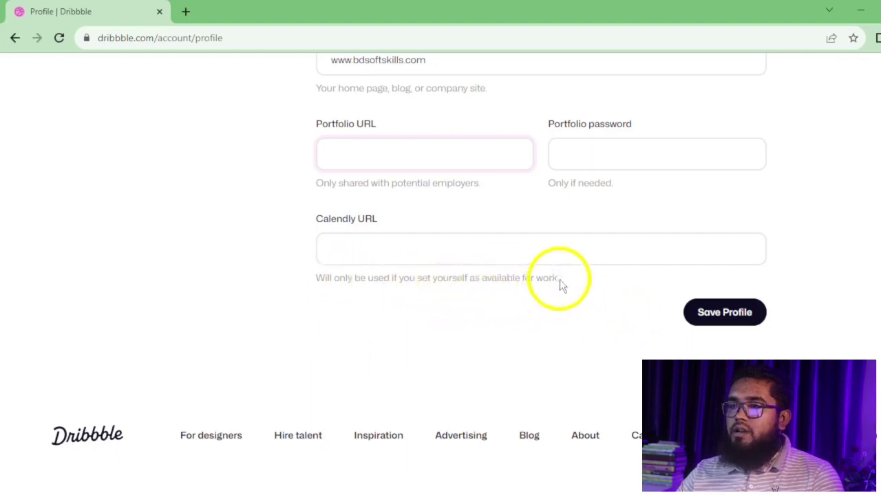
left_click(336, 252)
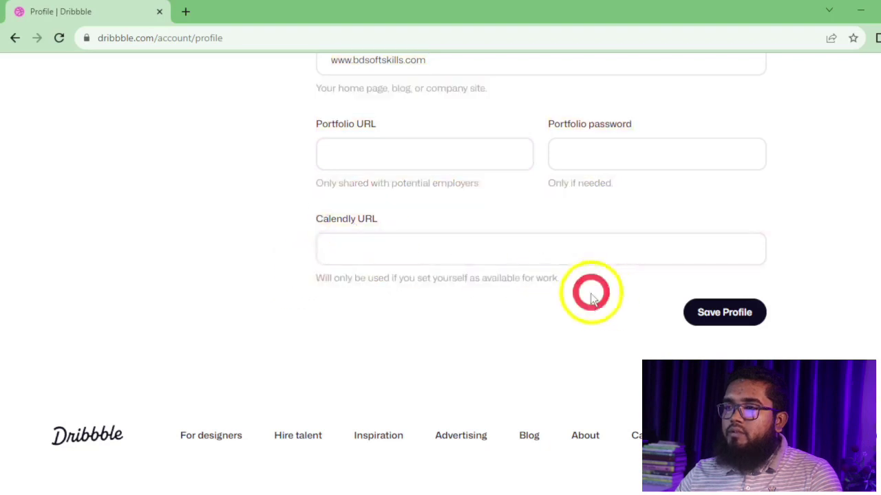
left_click_drag(590, 291, 515, 271)
left_click(317, 277)
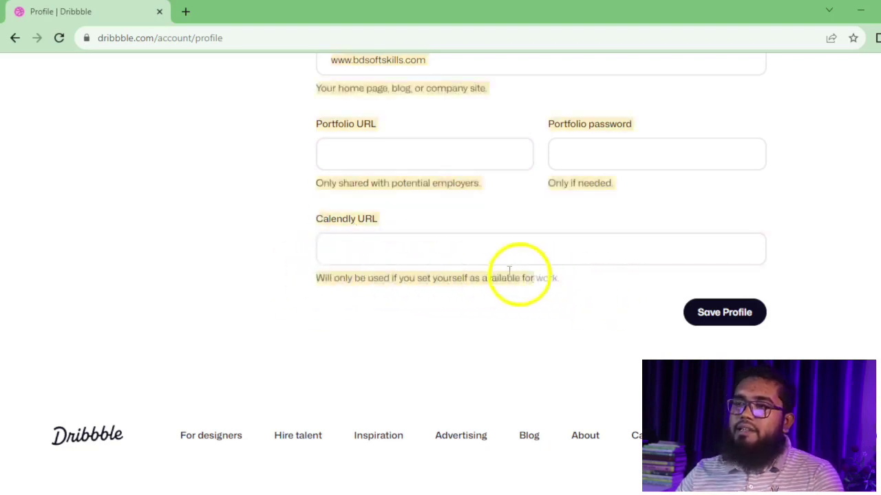
left_click(495, 261)
left_click(597, 288)
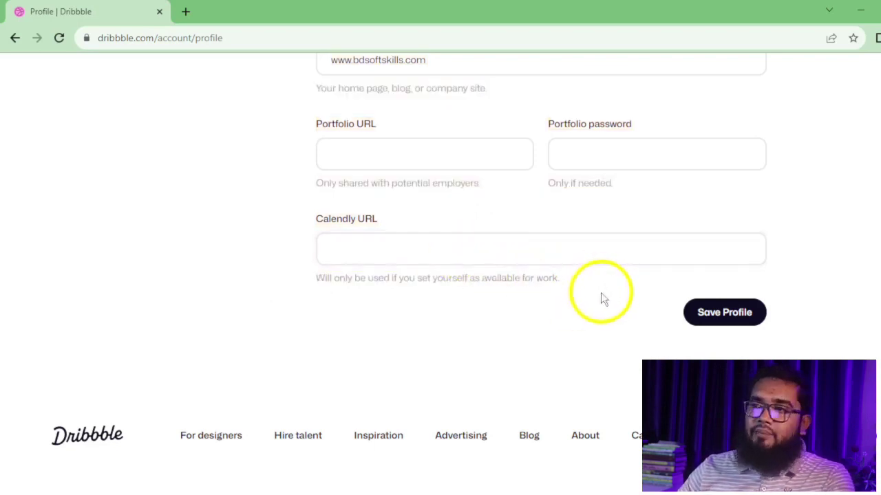
Leave the Calendly URL blank, recheck the bio text, and save the profile
left_click(480, 244)
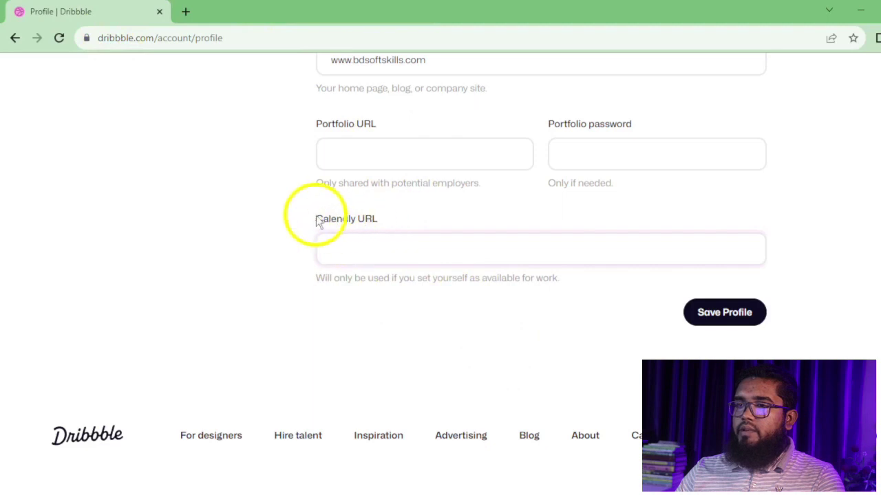
left_click_drag(321, 223, 385, 222)
left_click(406, 217)
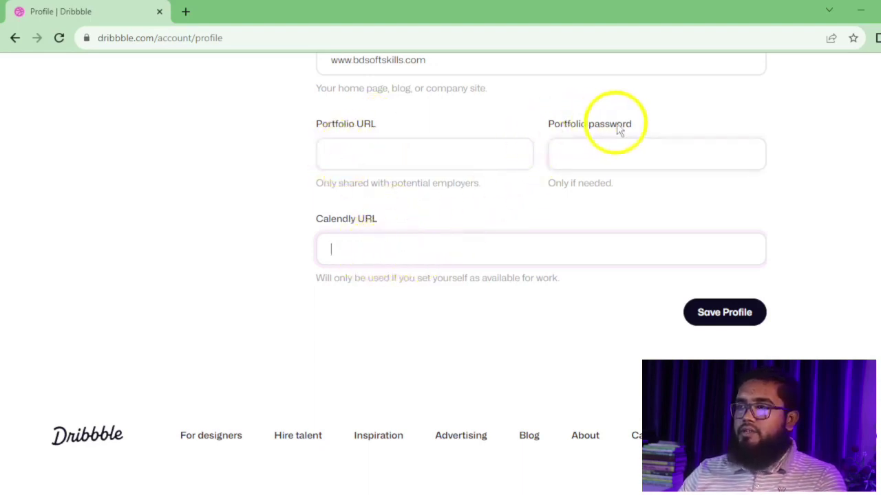
scroll(537, 199, "up", 5)
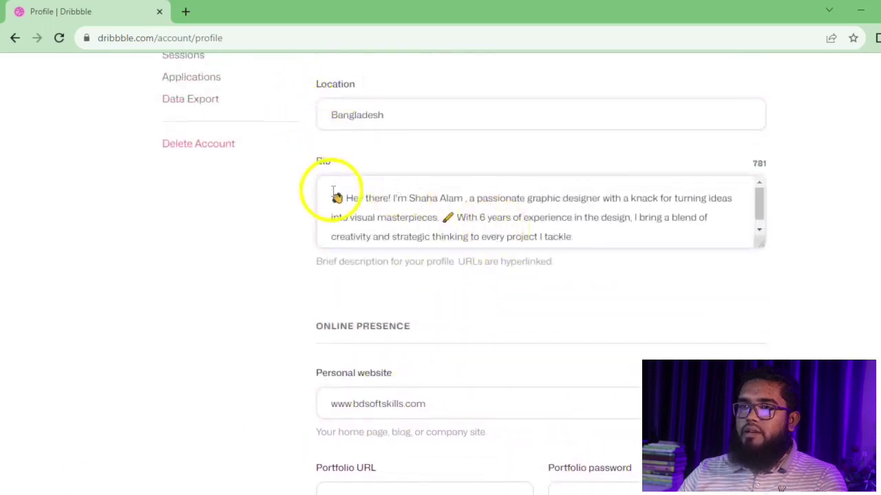
left_click(395, 222)
scroll(468, 268, "down", 4)
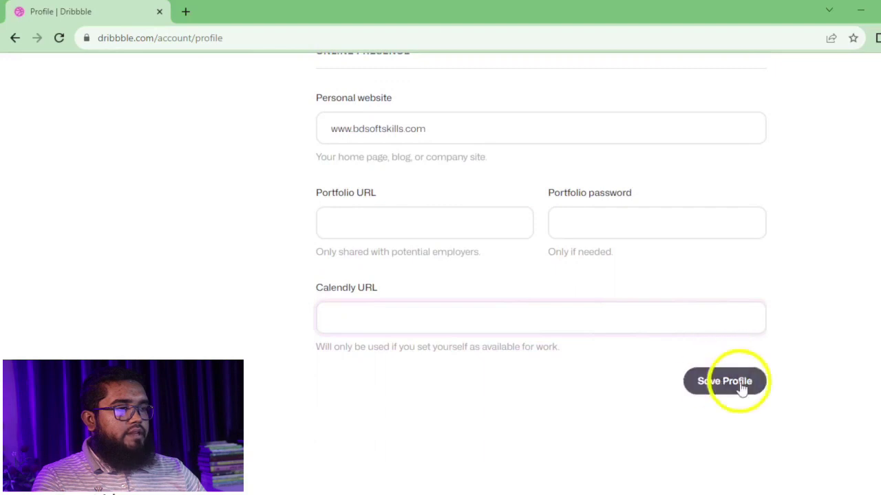
left_click(742, 387)
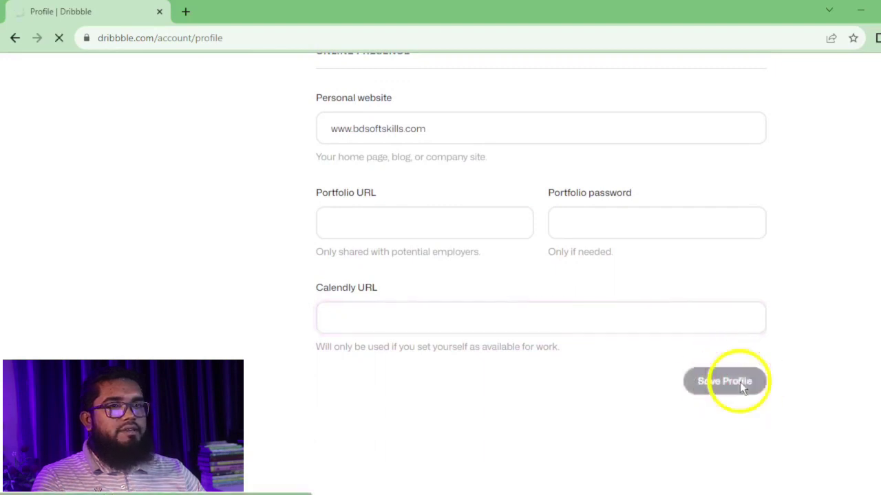
Start a new line after the last sentence of the saved bio
scroll(606, 296, "down", 1)
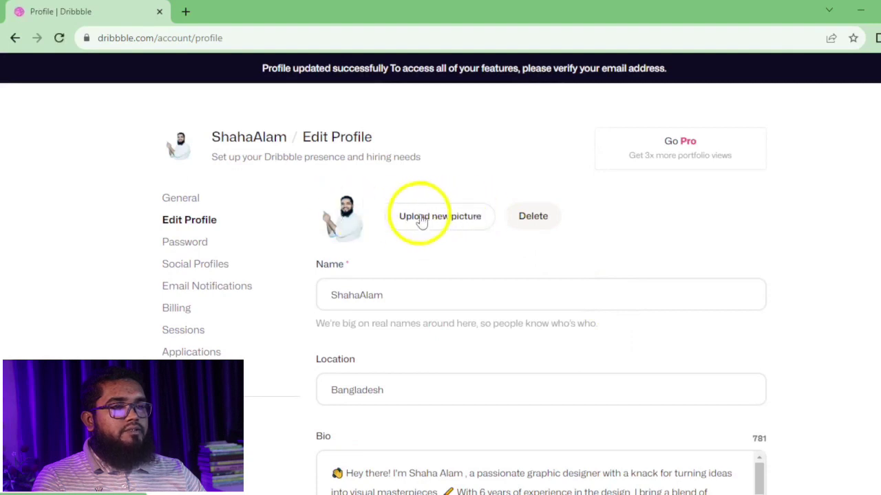
scroll(275, 213, "down", 2)
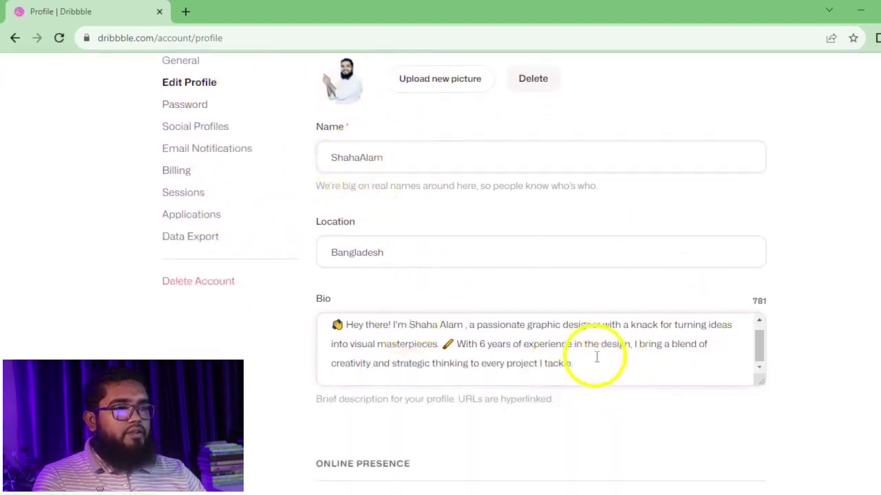
left_click_drag(585, 364, 321, 328)
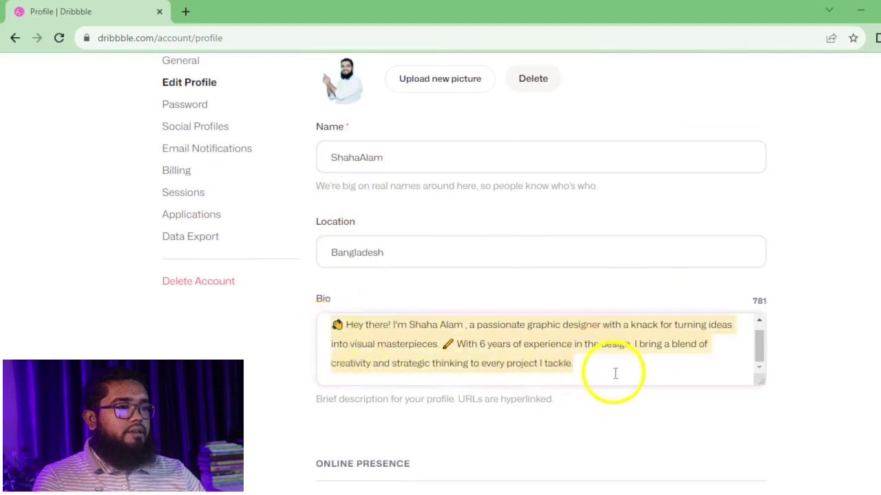
left_click(588, 367)
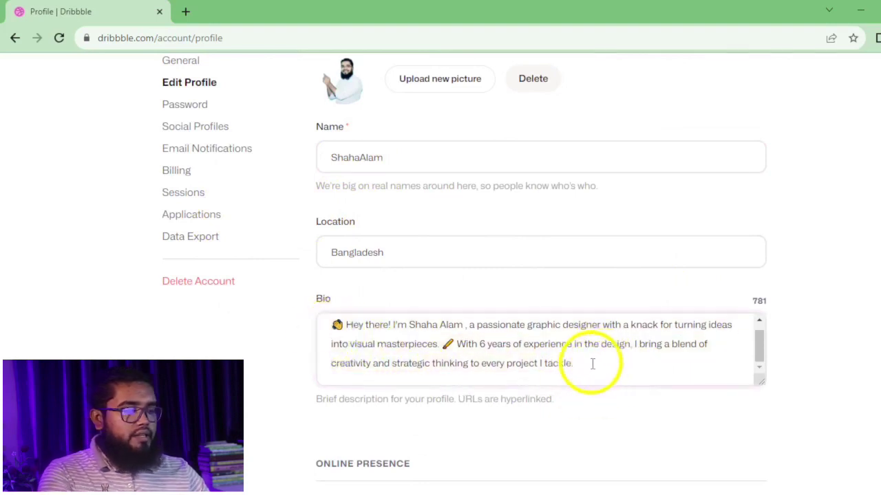
key("Return")
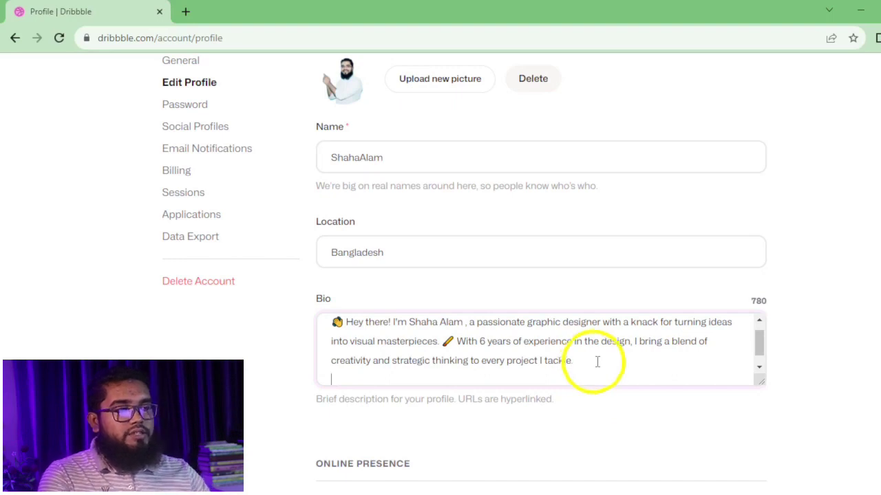
scroll(604, 363, "down", 1)
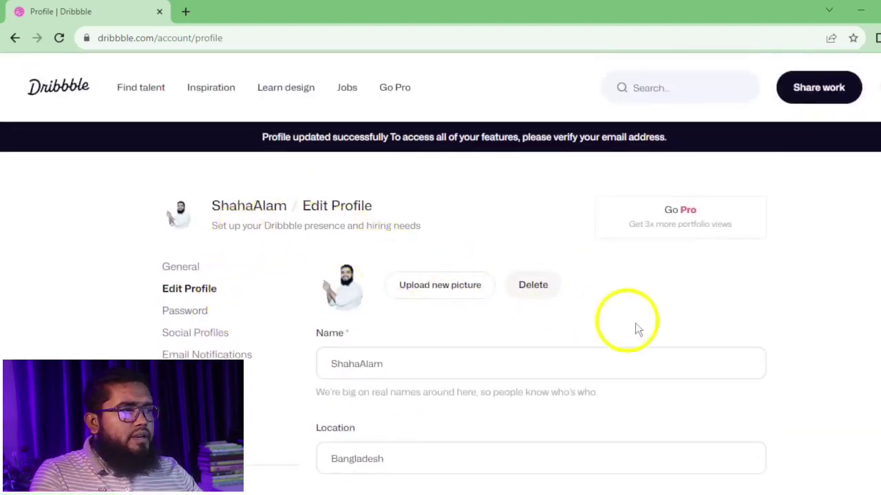
scroll(696, 329, "down", 2)
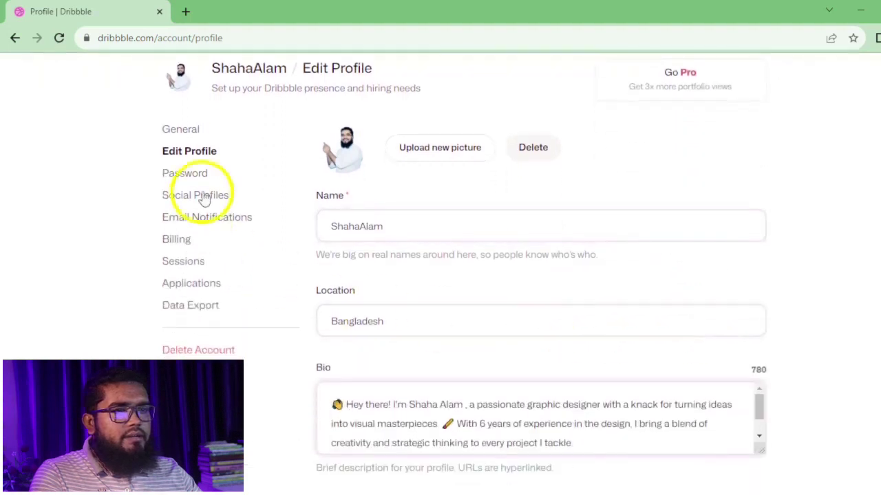
Leave the profile editor without saving the bio edit and examine the Twitter and Facebook fields in the Social Profiles settings
left_click(179, 180)
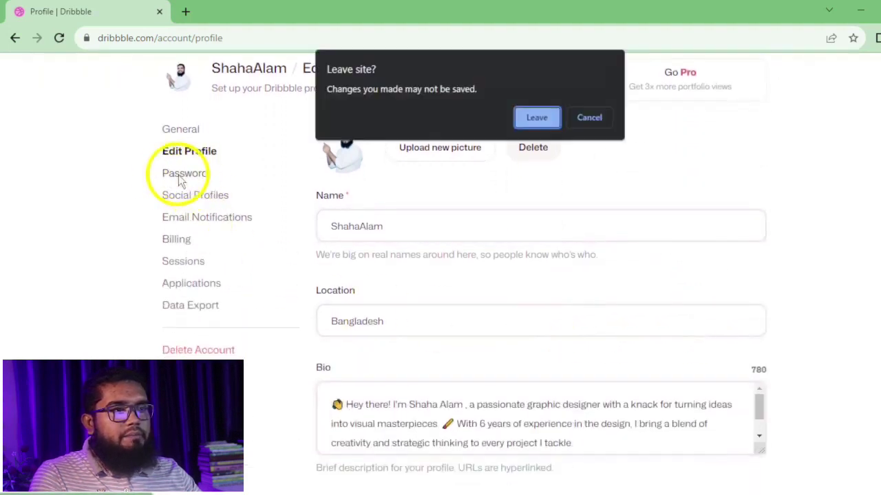
left_click(524, 118)
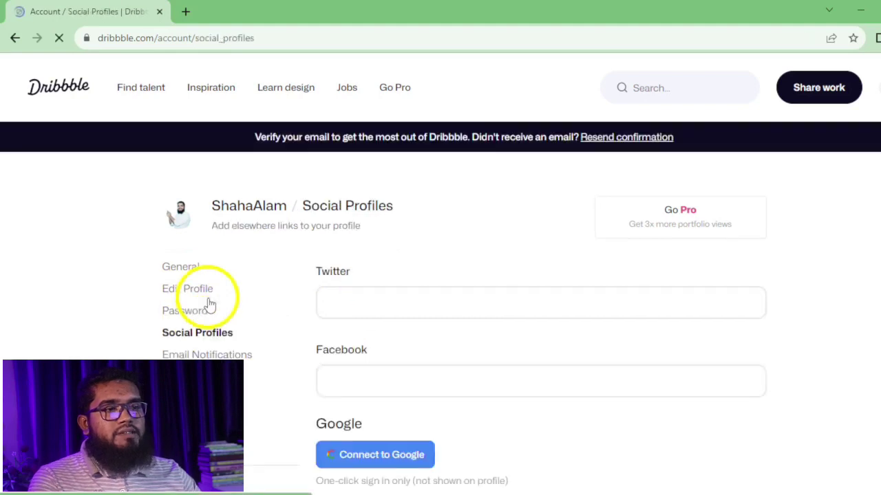
scroll(269, 282, "down", 2)
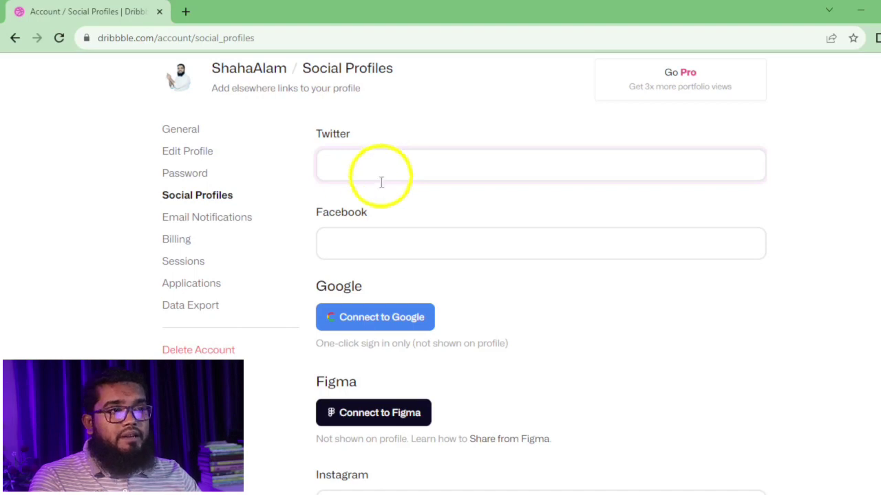
left_click(370, 244)
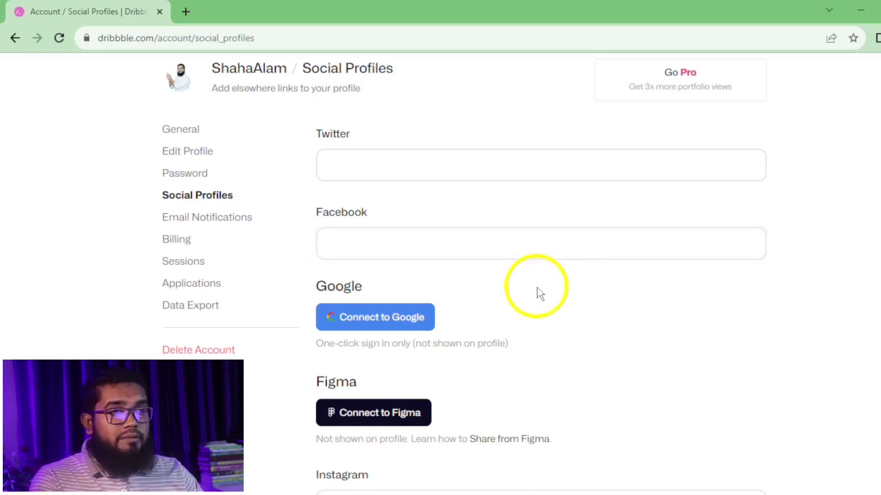
Review the alert, account activity and weekly newsletter options in the Email Notifications settings
left_click(205, 224)
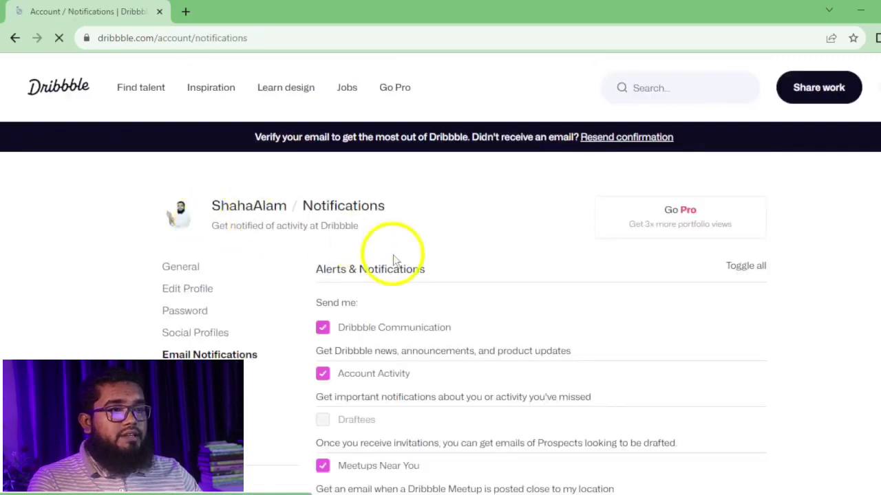
scroll(559, 284, "down", 1)
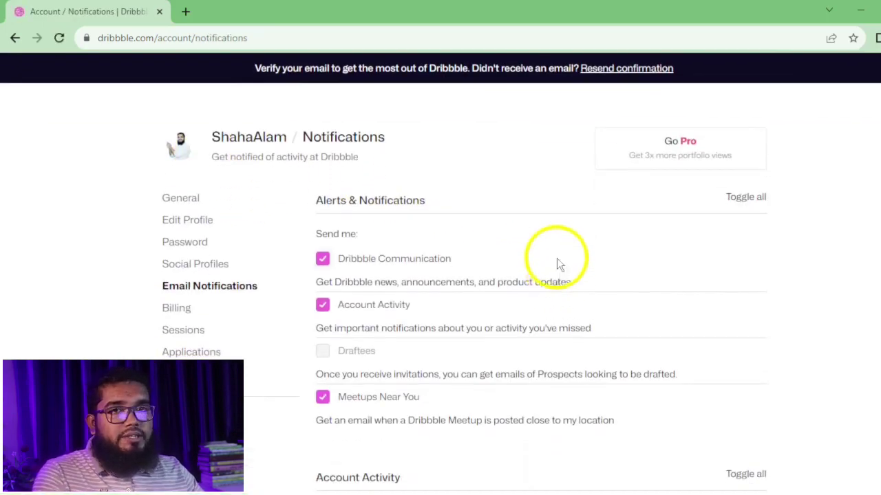
scroll(523, 251, "down", 1)
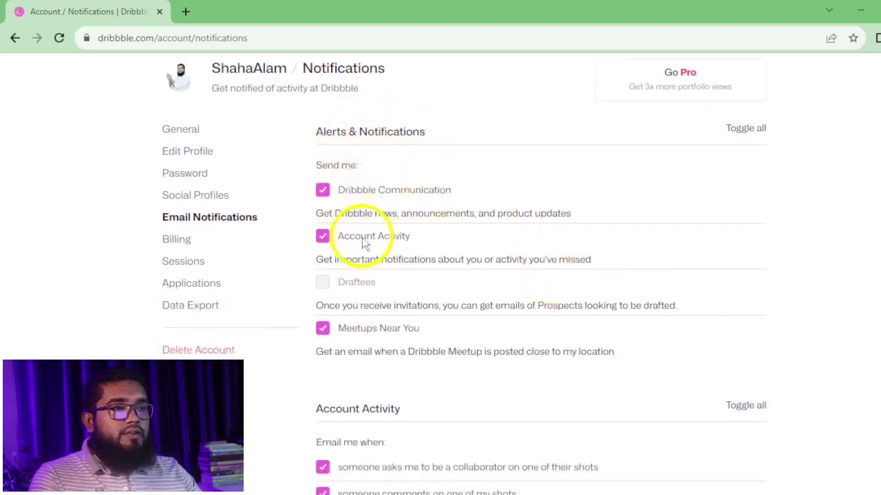
scroll(370, 220, "down", 1)
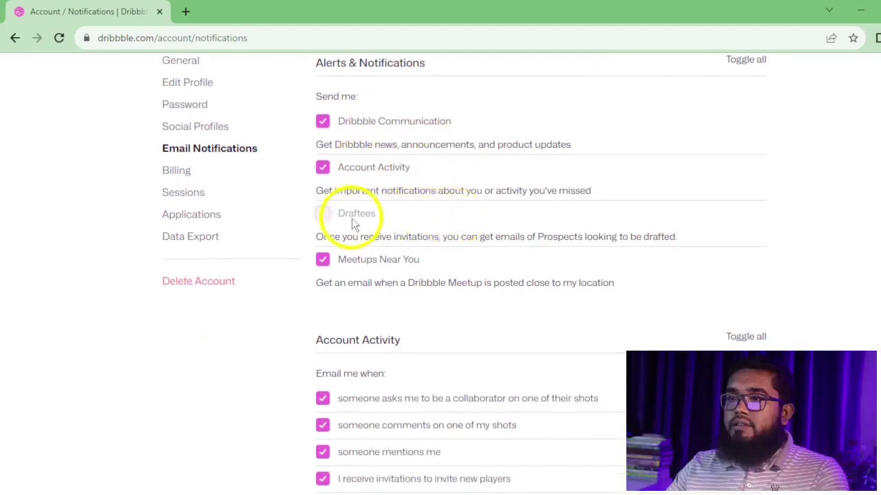
scroll(356, 241, "down", 5)
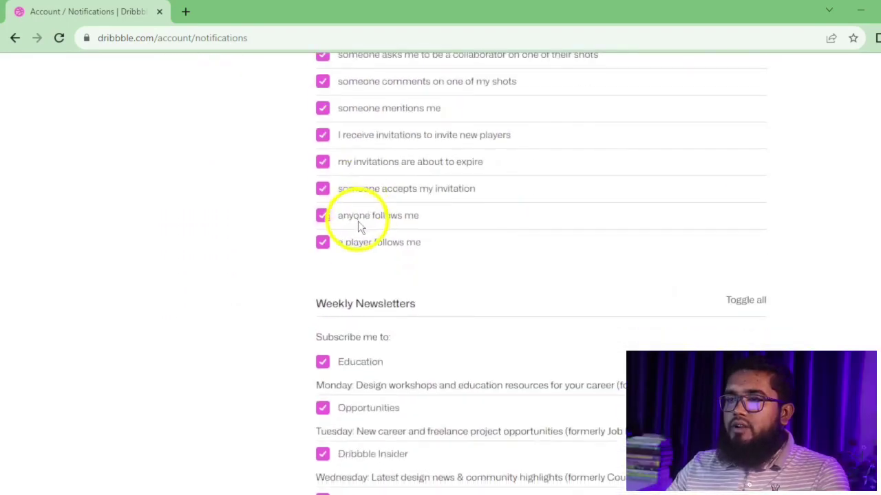
scroll(357, 221, "down", 4)
scroll(379, 265, "up", 10)
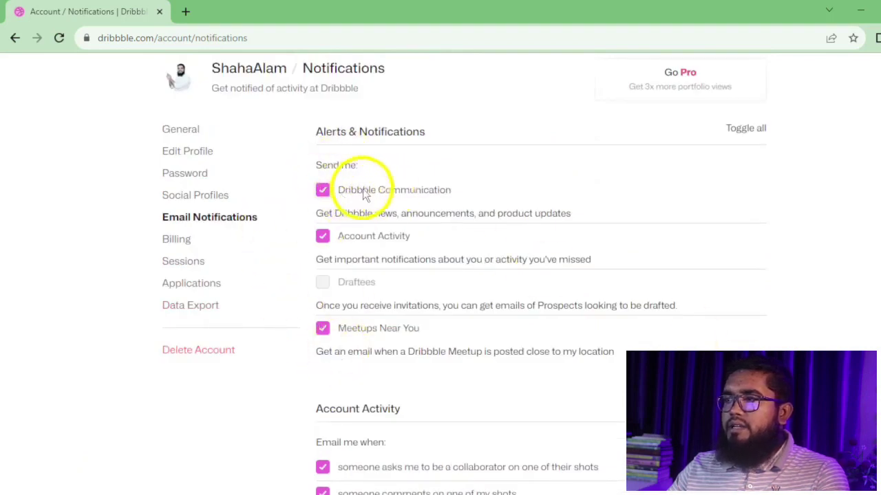
Examine the payment method and optional receipt info sections in the Billing settings, along with the Go Pro offer
left_click(175, 238)
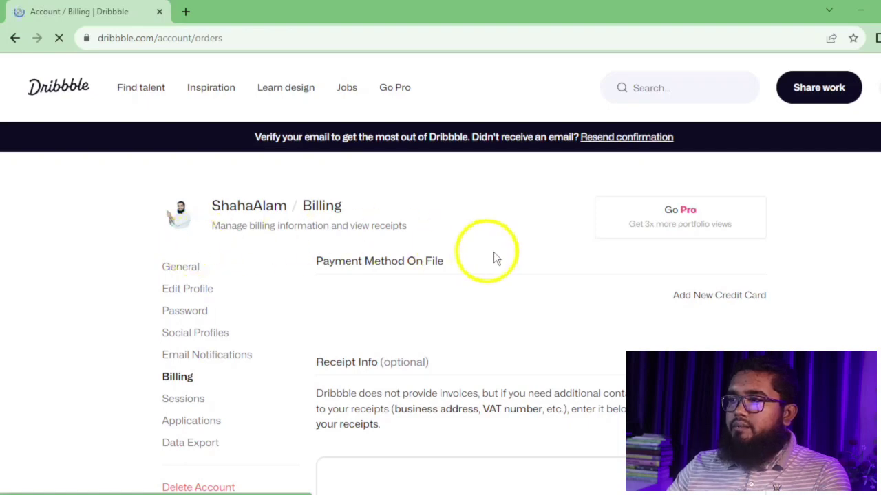
scroll(493, 254, "down", 3)
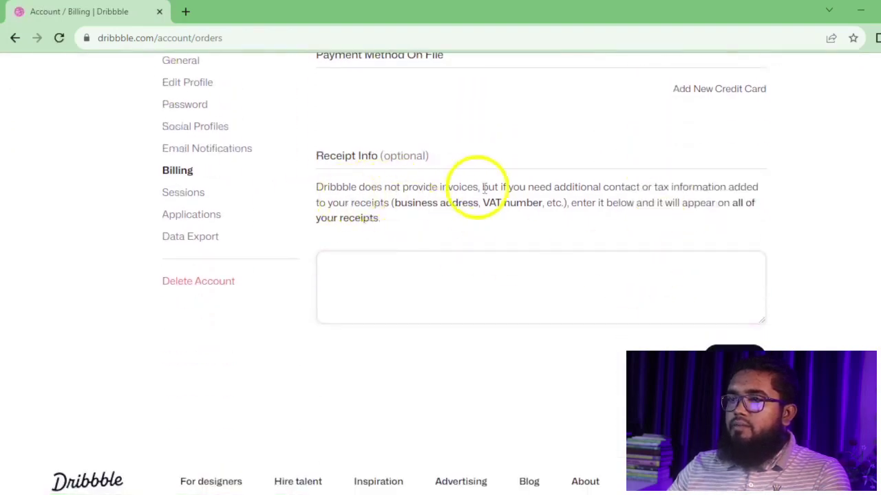
scroll(602, 220, "up", 2)
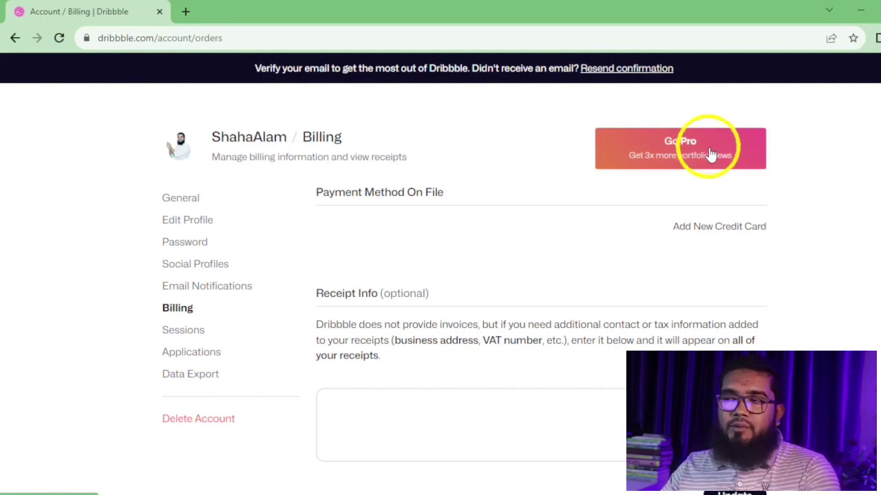
left_click(833, 177)
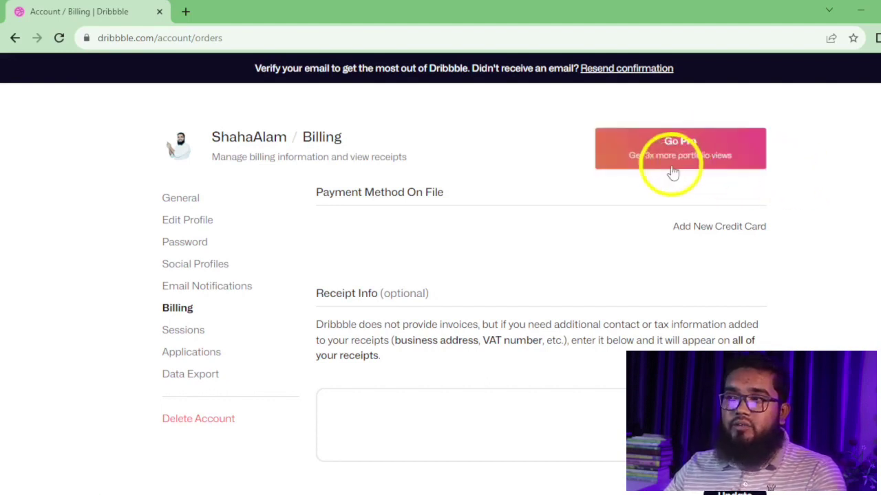
left_click(184, 331)
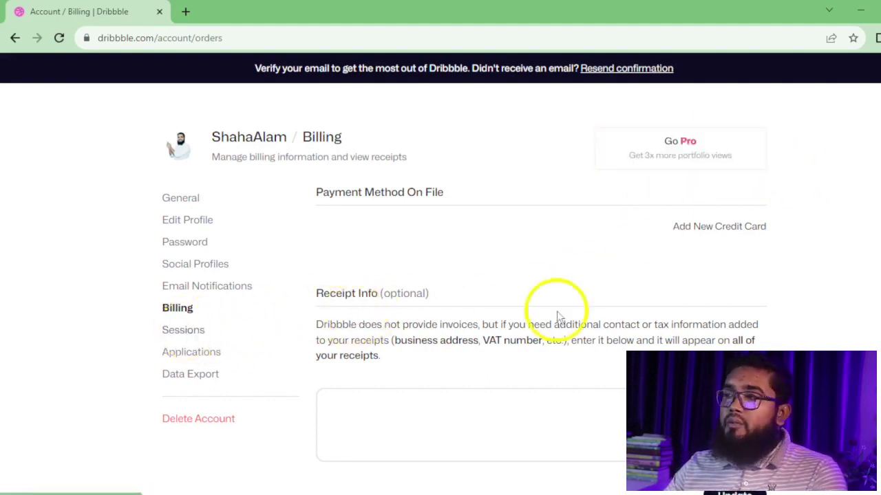
Open the Dribbble Pro offer in a separate tab, skim the page, and close that tab
left_click(692, 148, "ctrl")
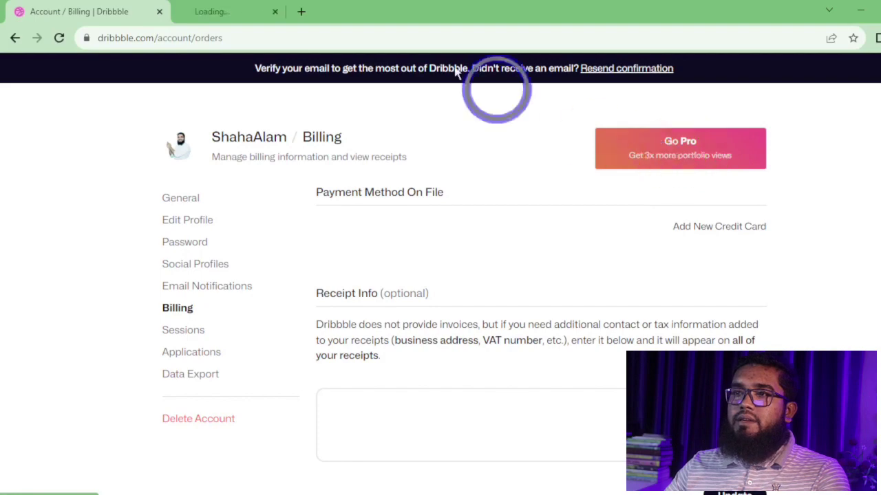
left_click(251, 12)
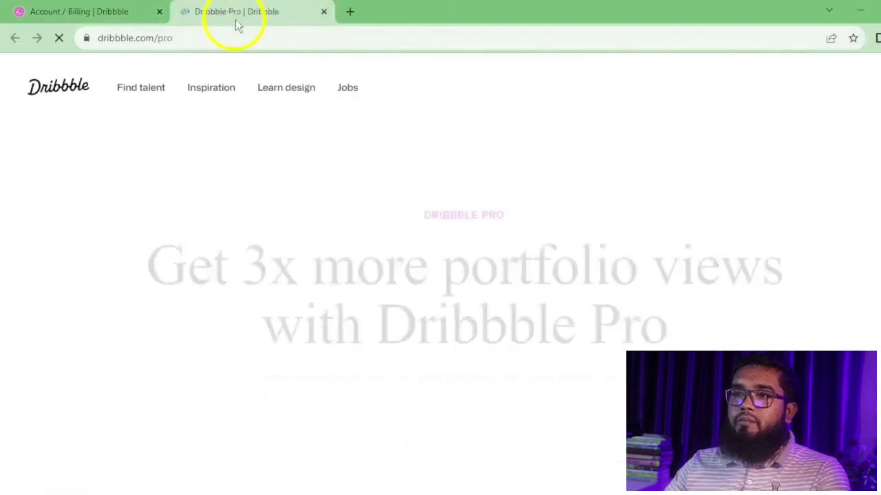
scroll(402, 179, "down", 3)
scroll(468, 227, "down", 9)
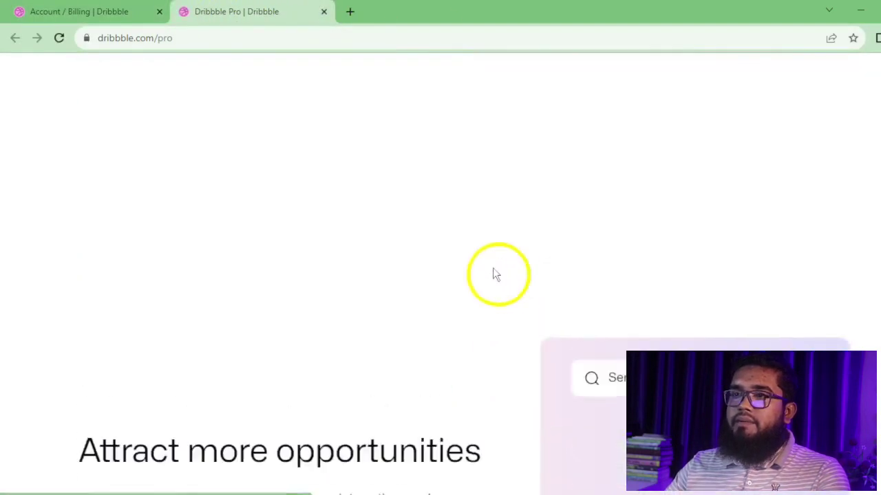
scroll(496, 275, "up", 6)
left_click(324, 12)
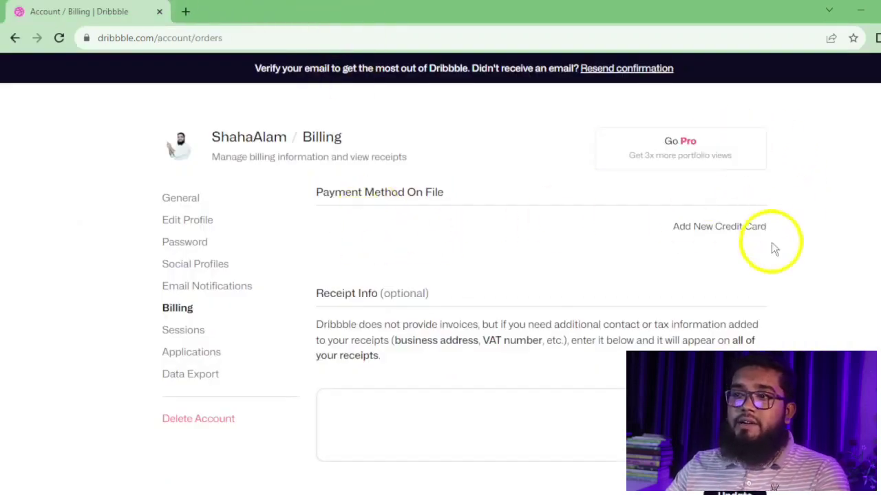
Review the logged-in devices in the Sessions settings and open the Applications settings
scroll(234, 303, "down", 1)
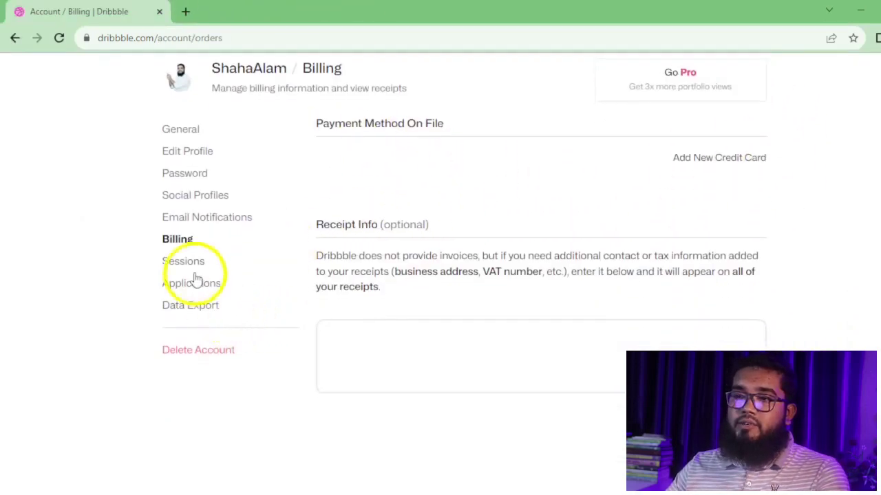
left_click(183, 264)
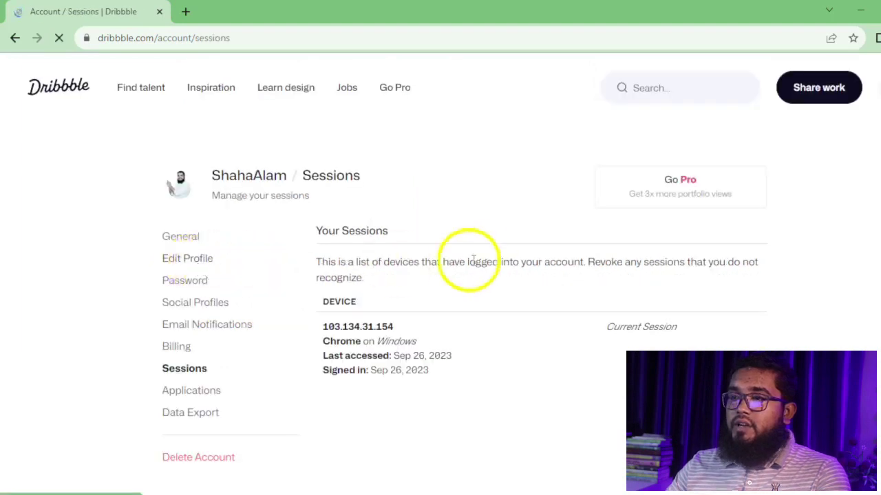
scroll(482, 256, "down", 1)
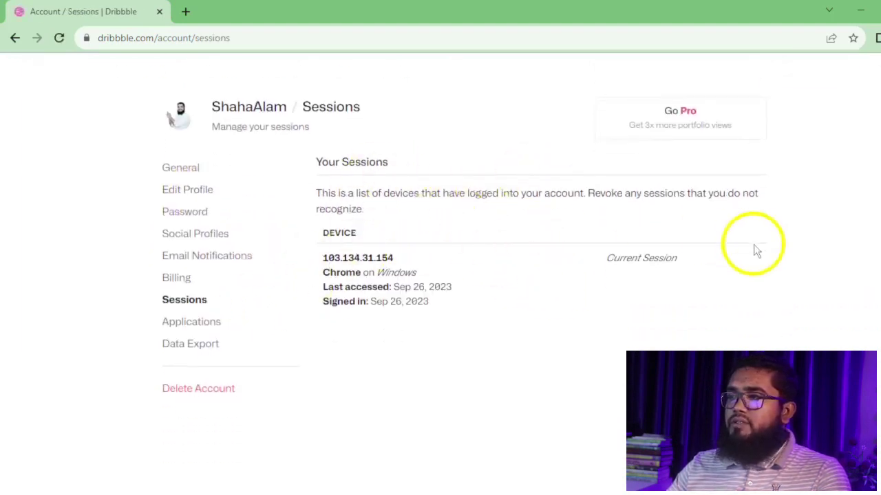
left_click(198, 325)
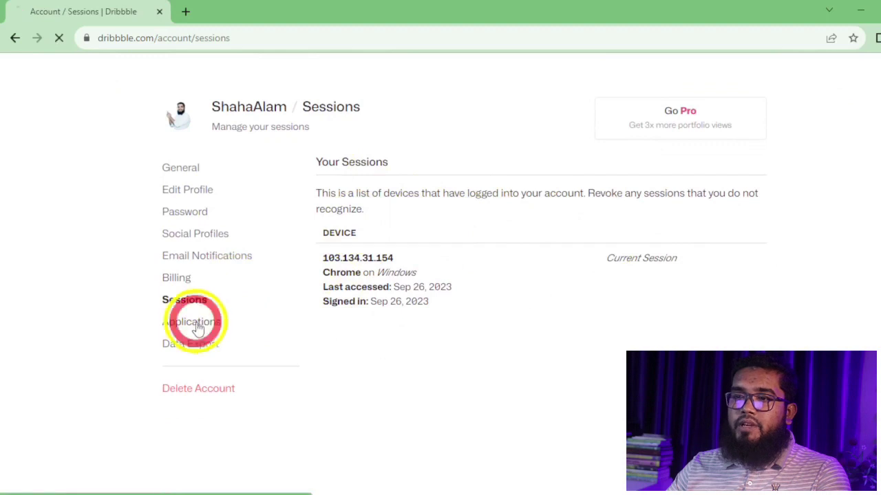
Read the email verification notice, including the address the confirmation message was sent to
scroll(536, 309, "down", 2)
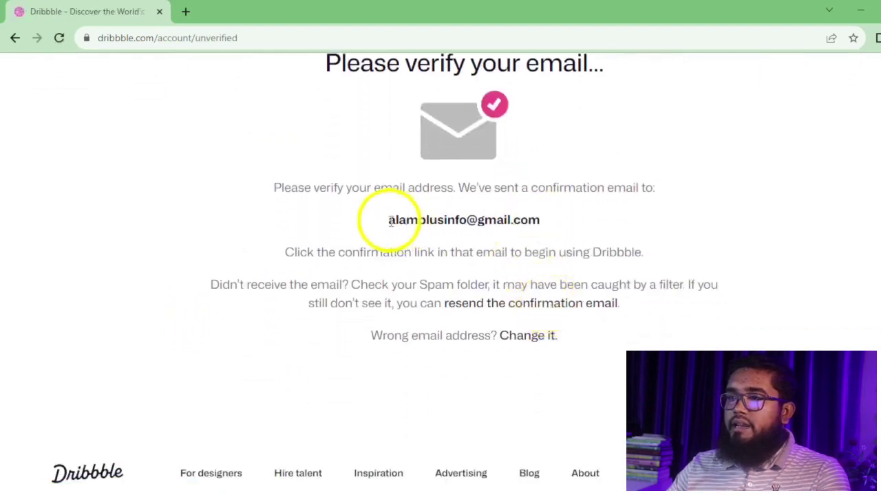
left_click_drag(388, 219, 538, 220)
left_click(601, 231)
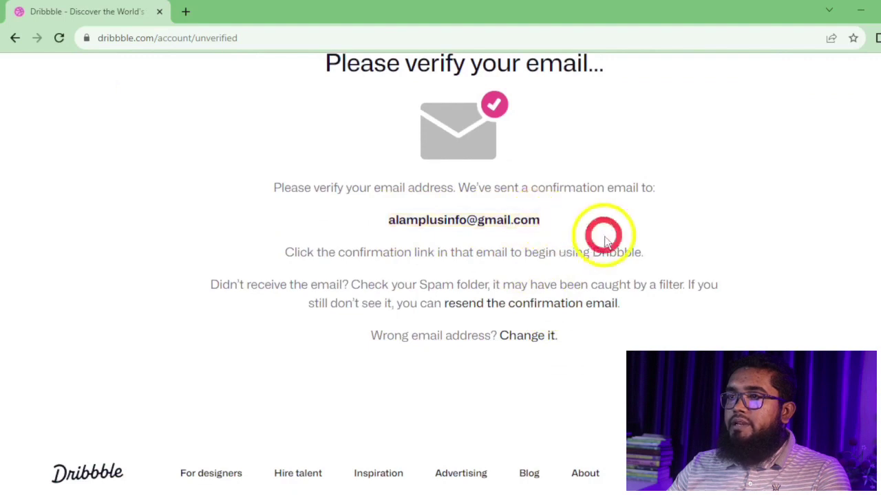
scroll(604, 236, "up", 2)
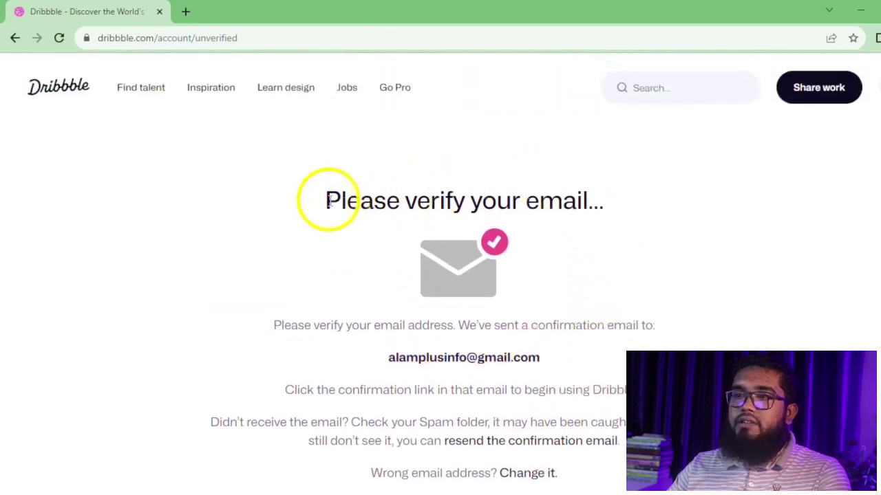
left_click_drag(326, 200, 605, 198)
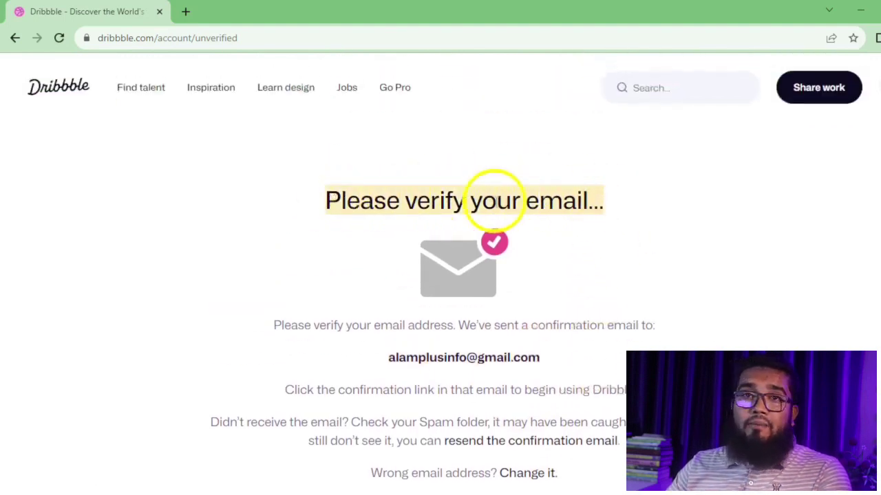
left_click(496, 202)
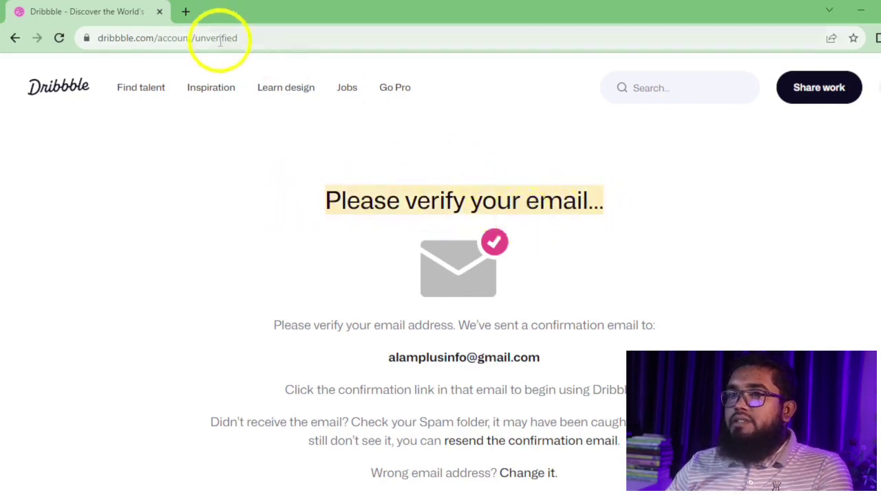
Open Gmail in a new tab and open the "Confirm your email at Dribbble" message
left_click(186, 12)
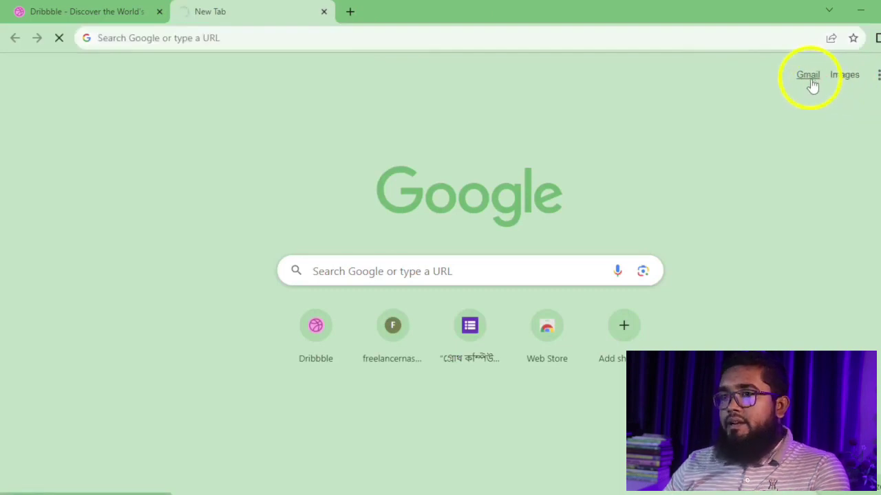
left_click(808, 76)
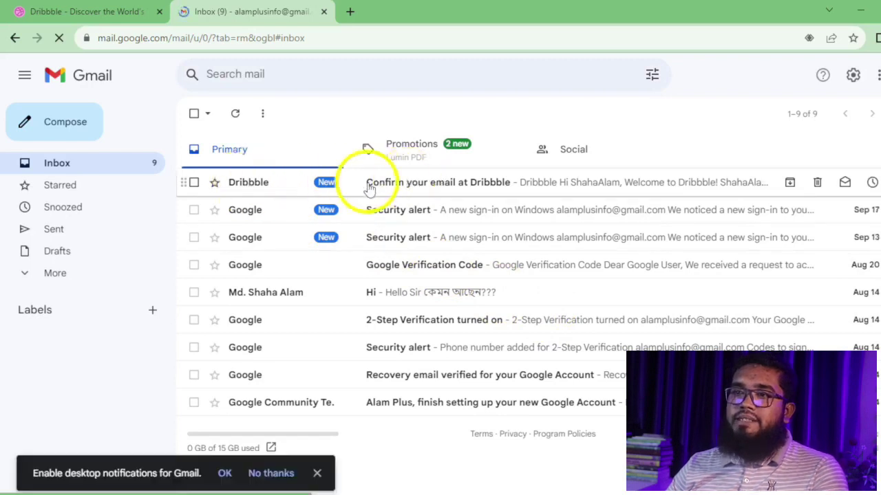
left_click(467, 192)
scroll(570, 241, "down", 1)
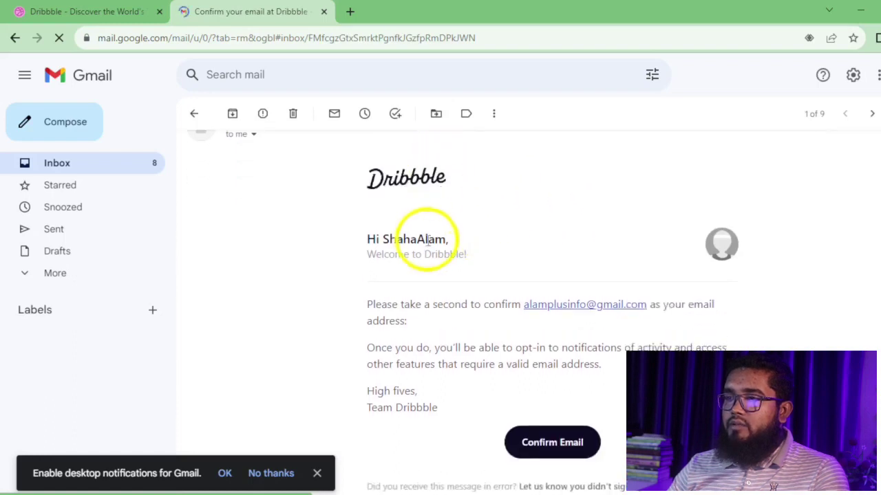
Read through the Dribbble welcome message and confirm the email address from it
left_click_drag(383, 239, 434, 239)
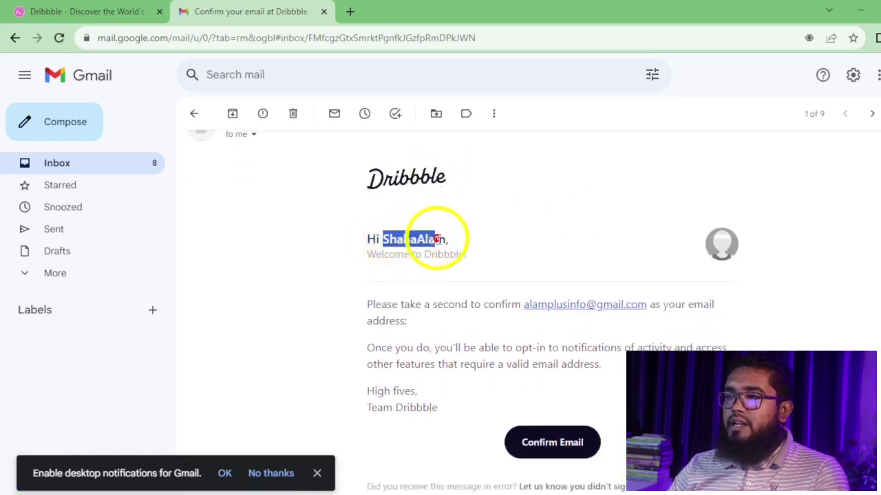
scroll(523, 241, "down", 1)
left_click_drag(378, 234, 433, 336)
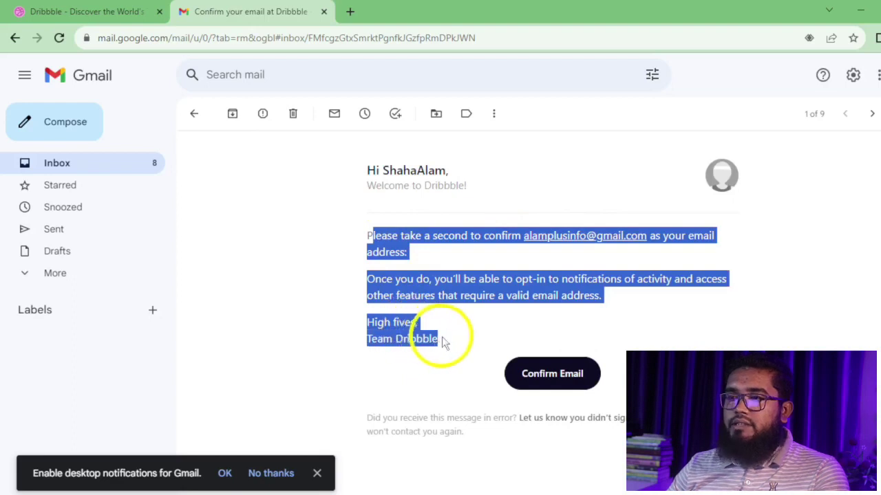
left_click(723, 326)
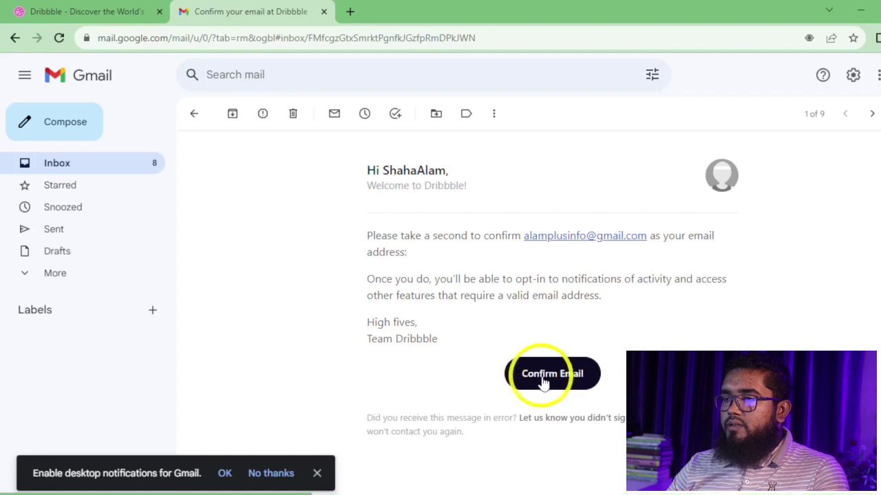
left_click(548, 380)
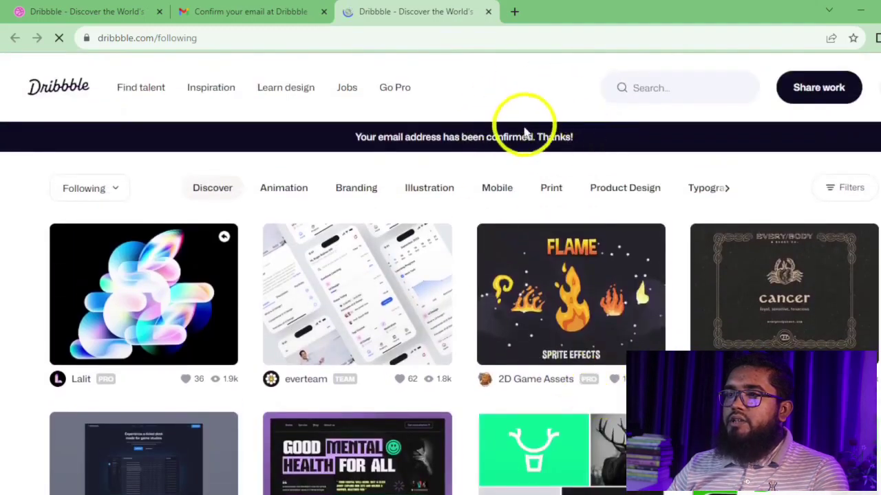
Read the email confirmation banner, then close the Gmail tab and the extra Dribbble tab
left_click_drag(383, 137, 574, 150)
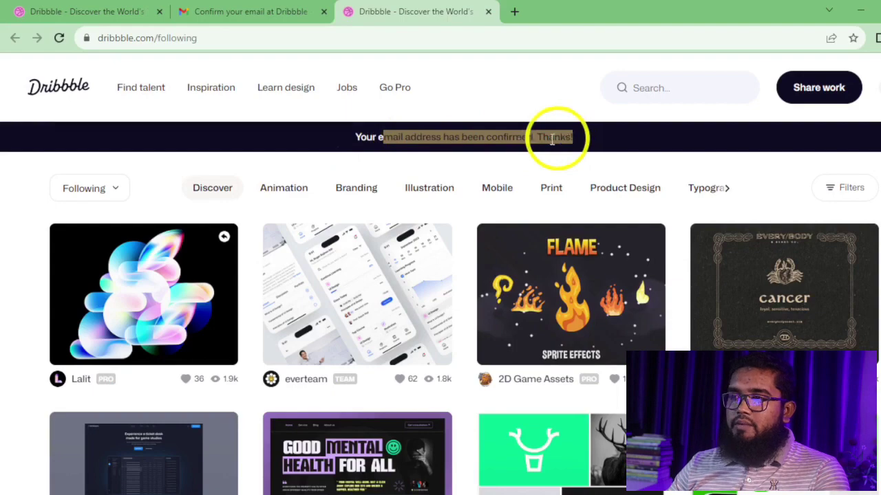
left_click_drag(354, 137, 497, 136)
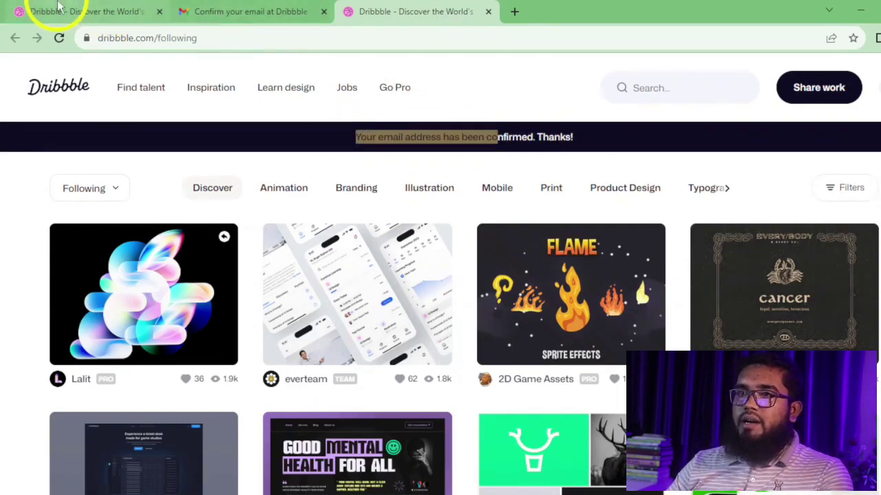
left_click(103, 12)
left_click(206, 12)
left_click(323, 11)
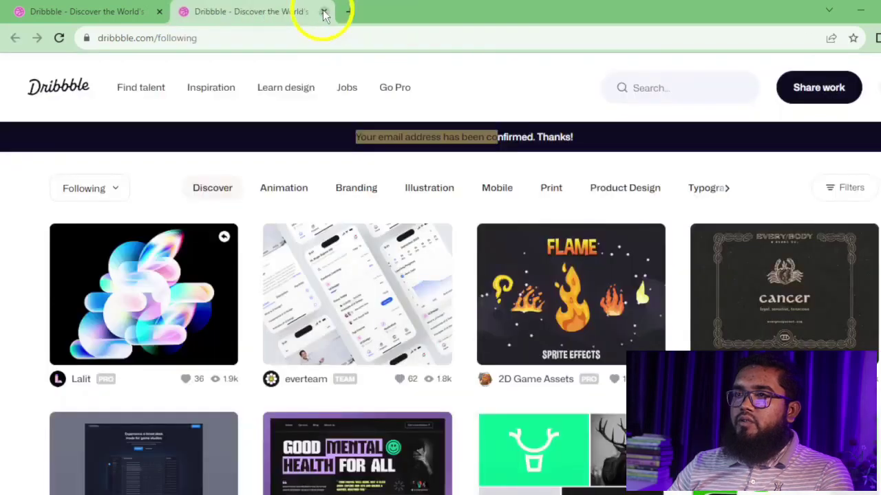
left_click(323, 12)
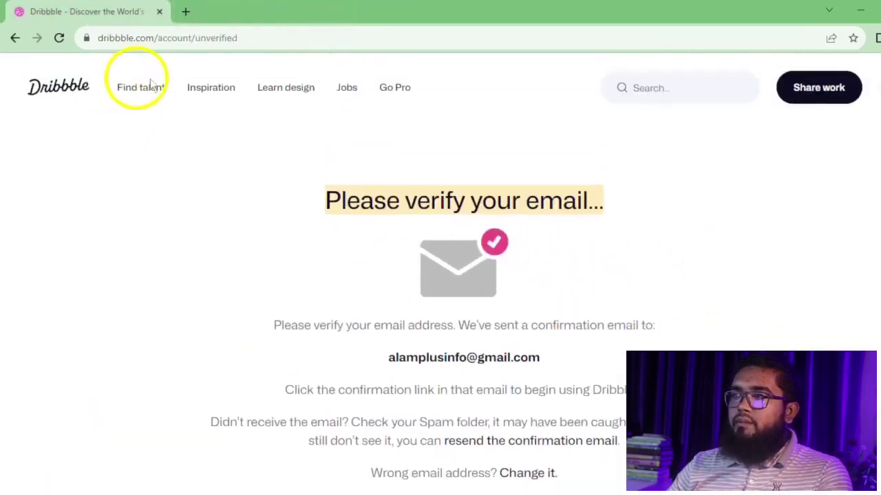
Open the account's own profile page, skim it and check the explanation of the Limited Account badge
left_click(875, 88)
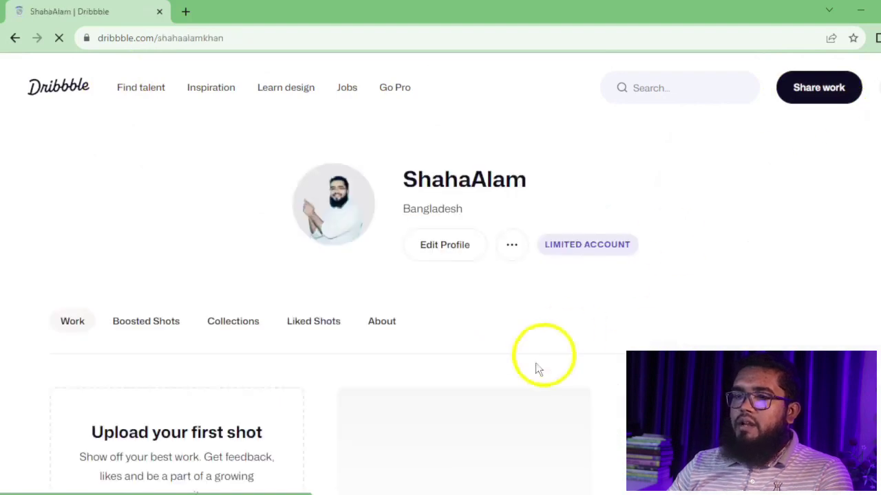
scroll(503, 367, "down", 3)
scroll(505, 359, "up", 3)
mouse_move(586, 237)
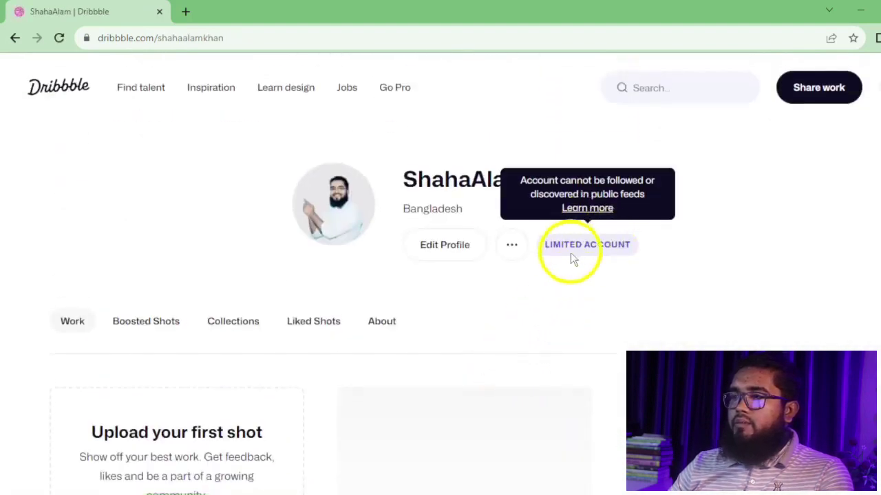
Open the profile's add or remove from lists option, examine the new list form and close it without creating a list
left_click(511, 247)
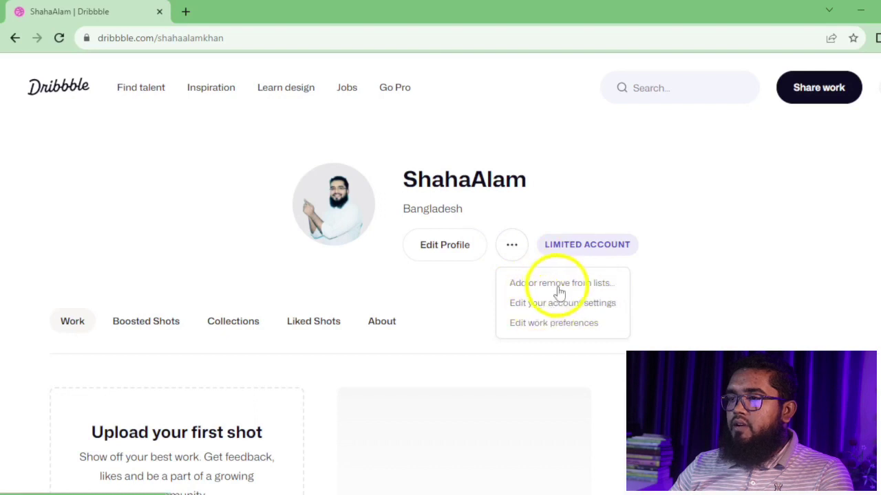
left_click(581, 290)
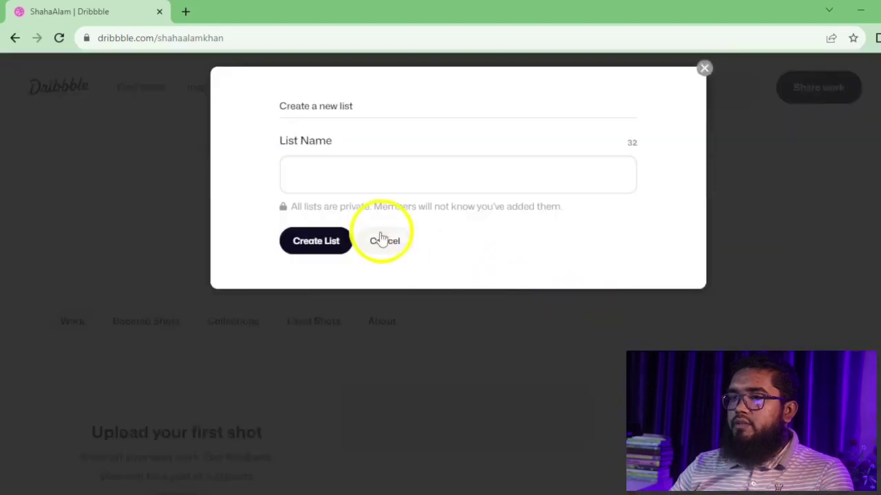
left_click_drag(297, 142, 367, 139)
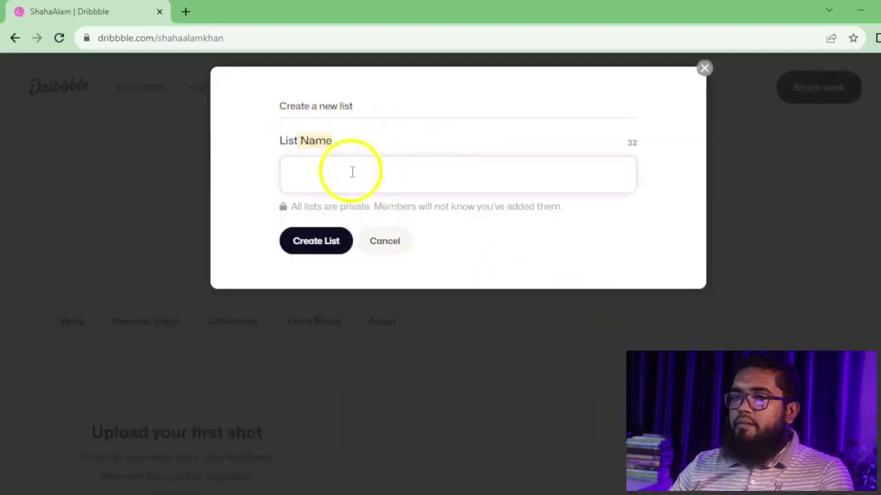
left_click(517, 242)
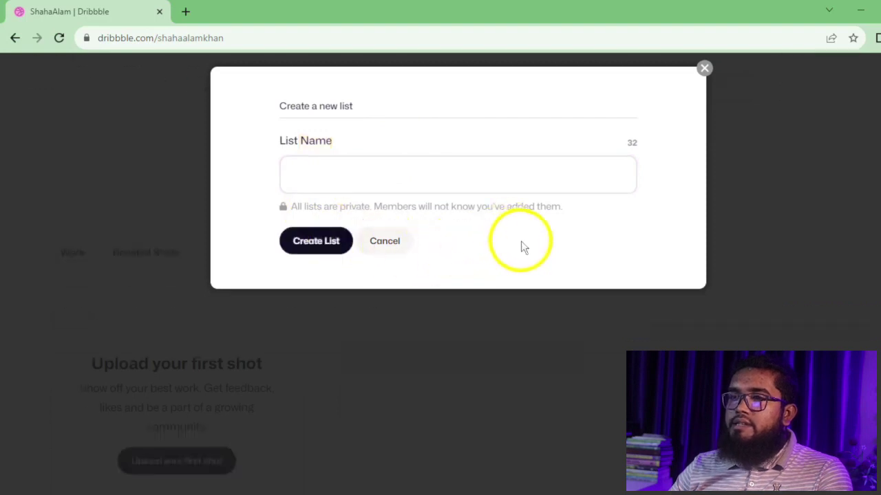
left_click(704, 68)
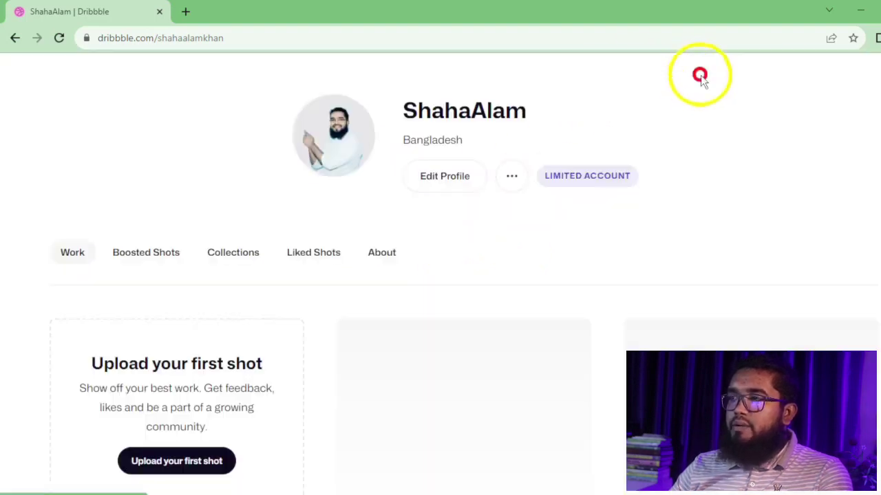
Review the account settings and work preferences entries among the profile's additional options, then dismiss them
left_click(516, 182)
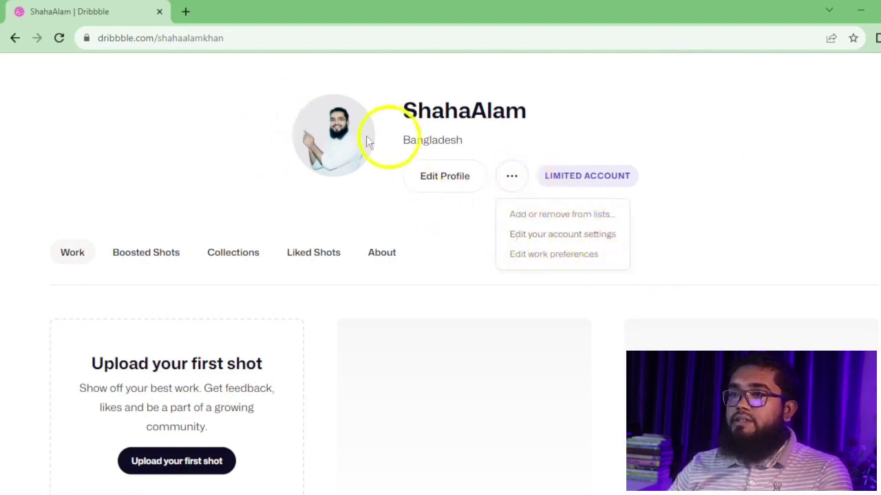
left_click(523, 238)
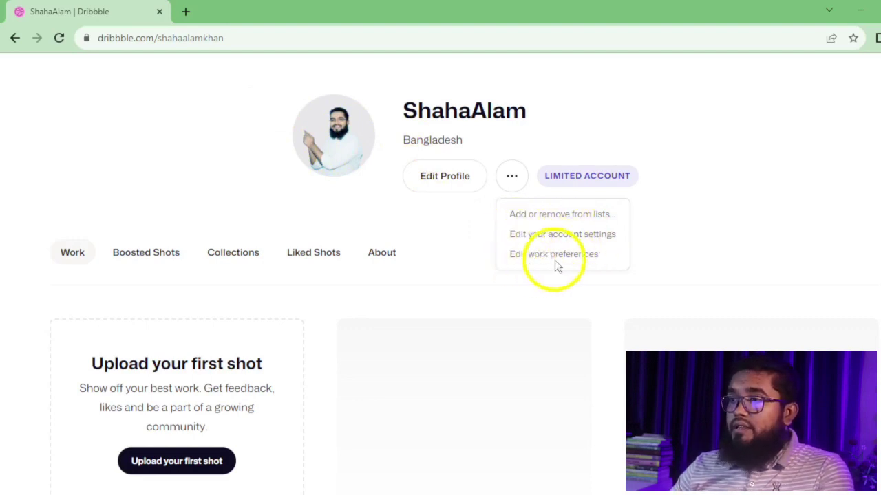
left_click(576, 260)
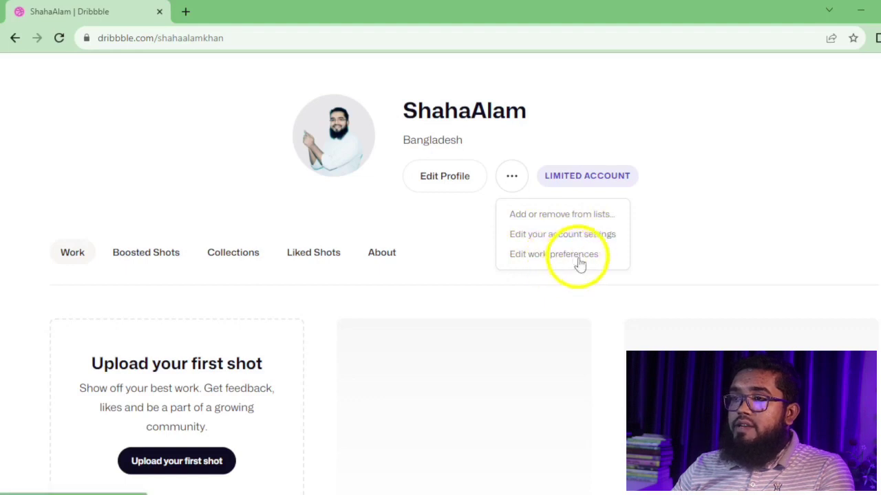
left_click(460, 222)
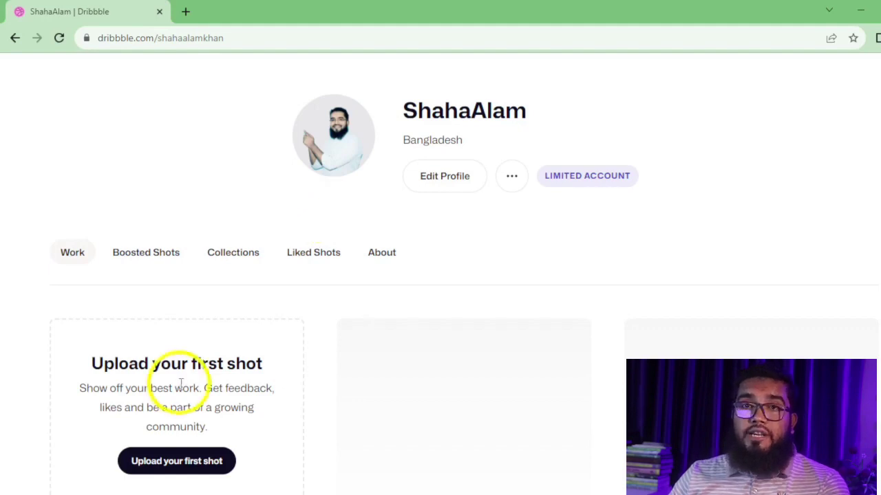
Examine the "Upload your first shot" section in the profile's Work area
scroll(181, 384, "down", 2)
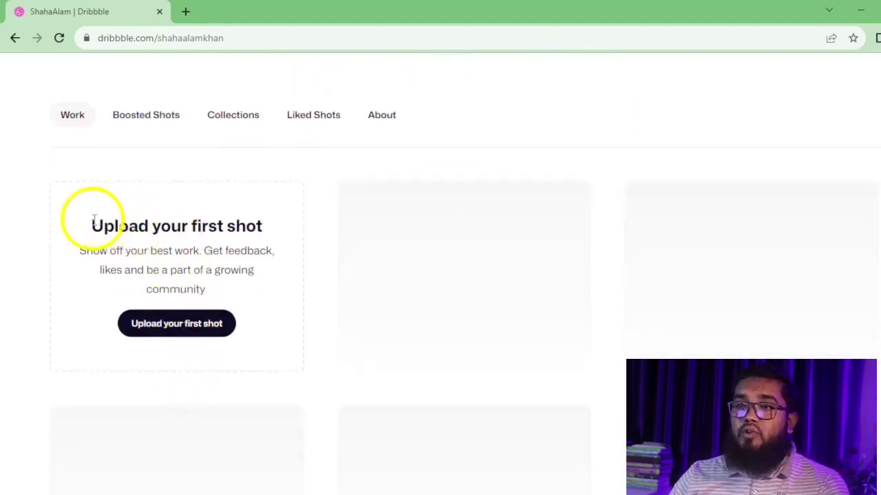
left_click_drag(92, 217, 264, 227)
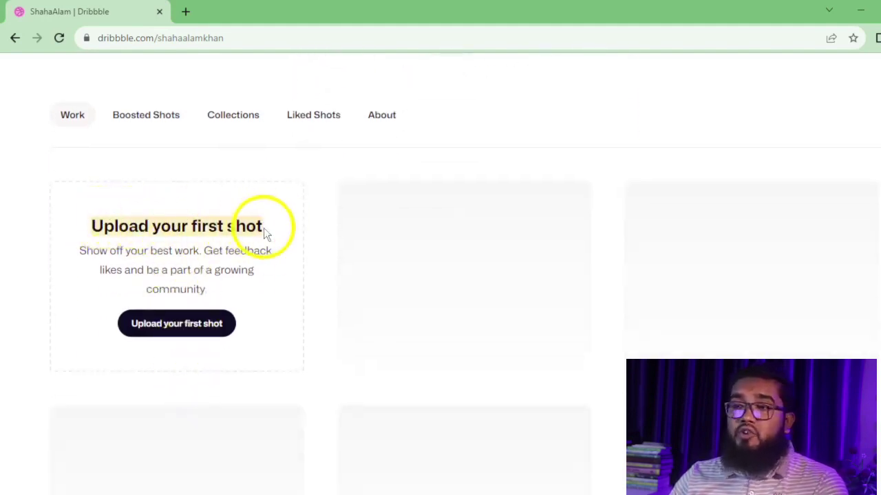
left_click(236, 224)
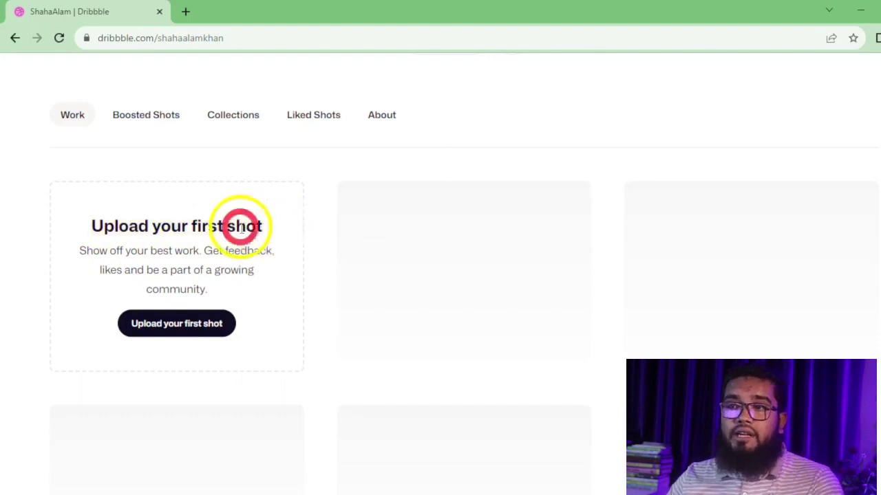
left_click_drag(94, 225, 150, 227)
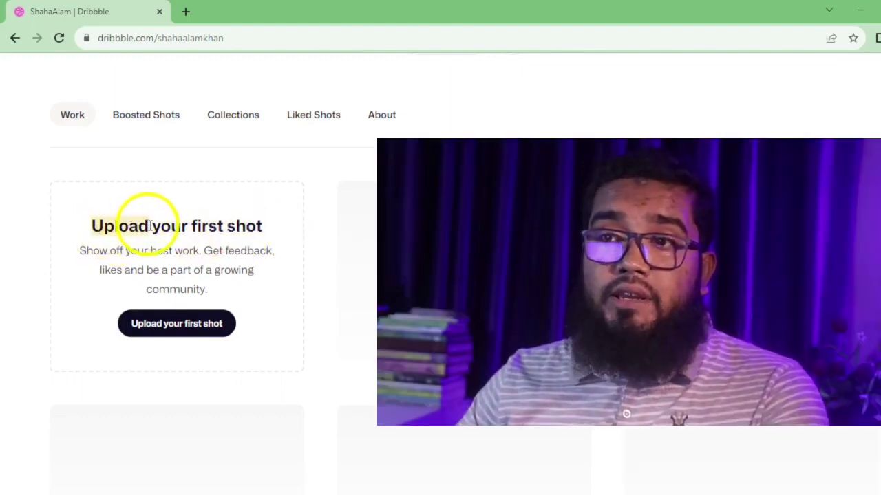